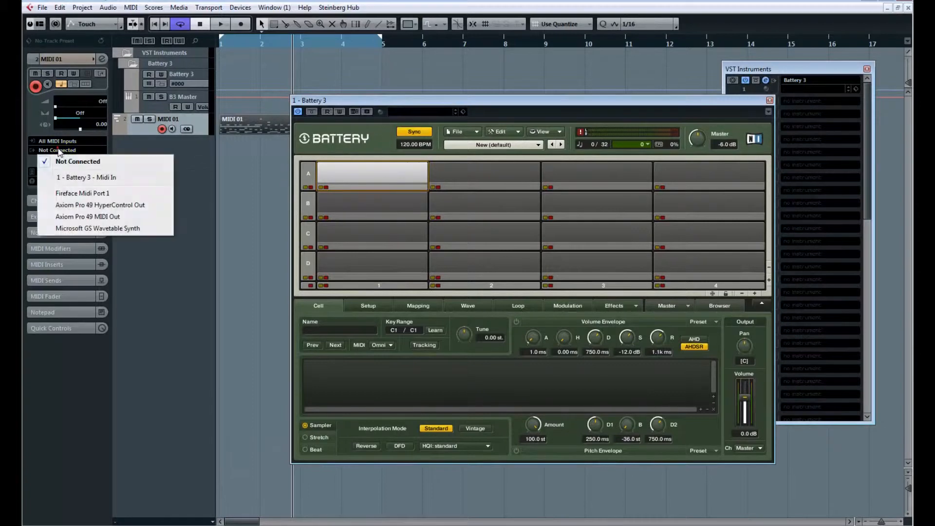
Route the MIDI 01 track's output to Battery 3 and load the Basic Kit from the Acoustic Kits
click(62, 177)
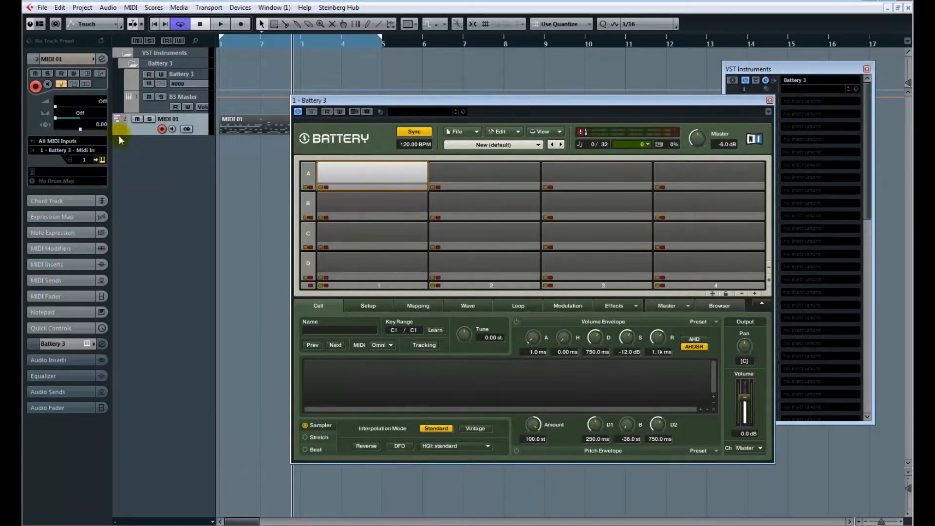
drag(387, 100, 478, 100)
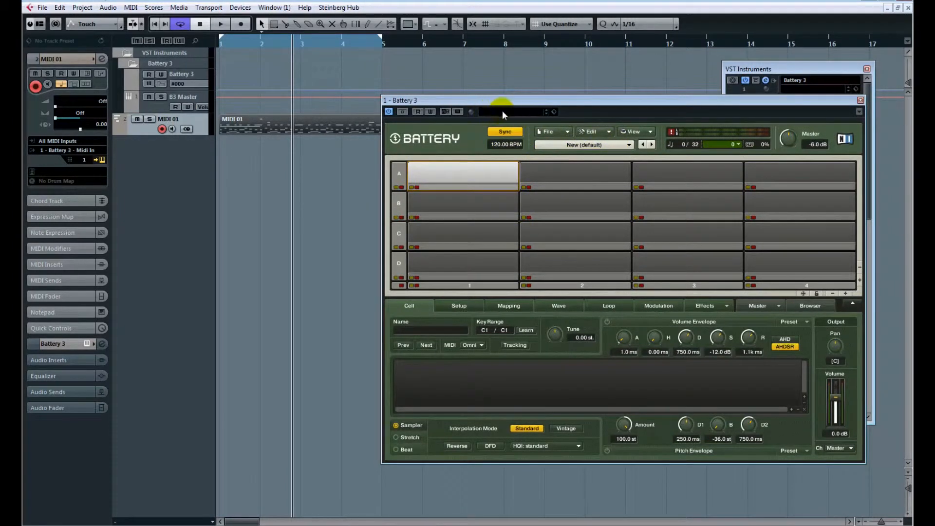
click(629, 145)
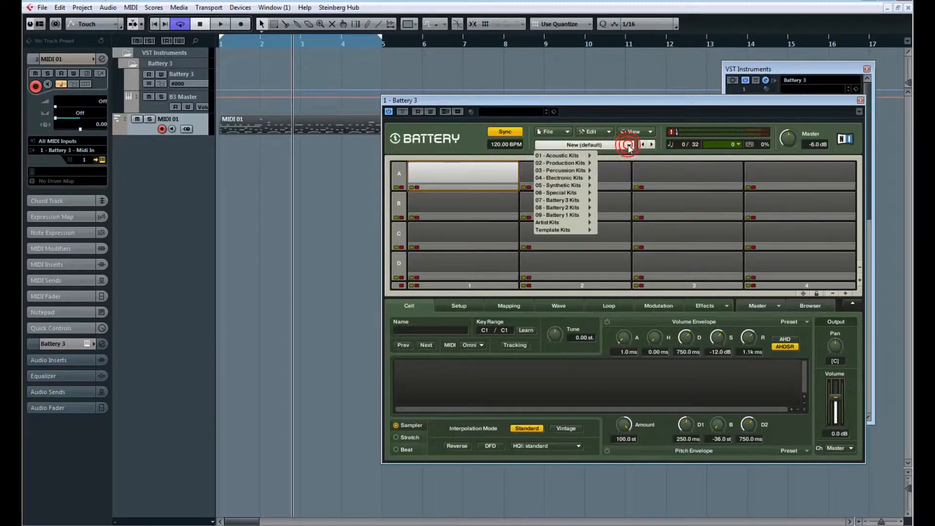
mouse_move(572, 156)
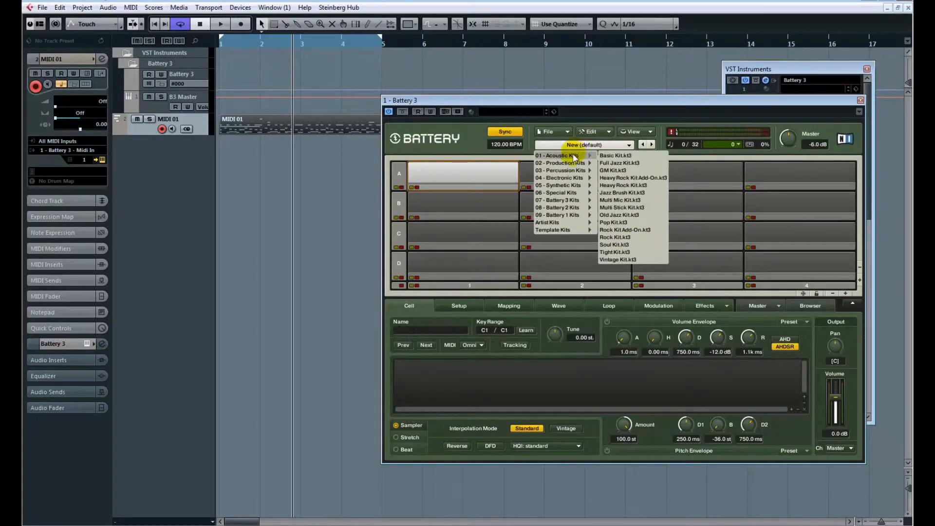
click(617, 156)
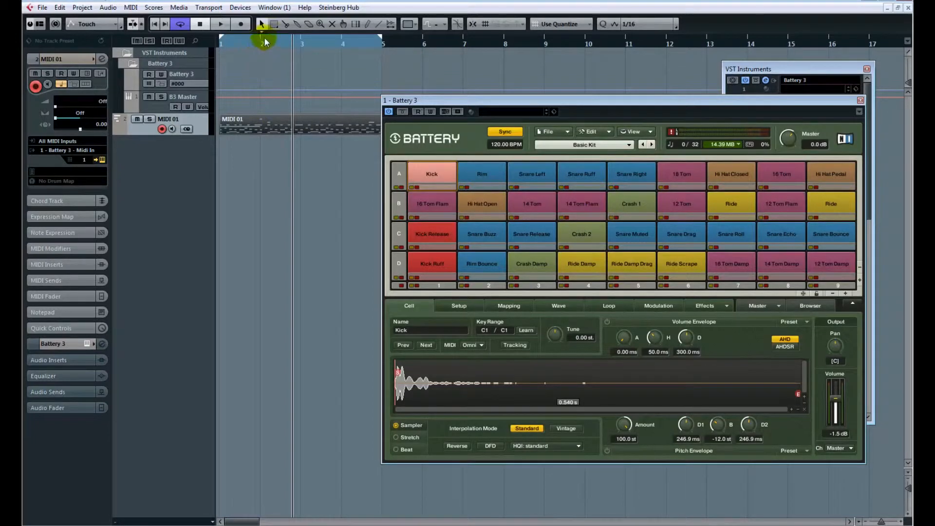
Open the MIDI 01 part for note editing and play the drum pattern from its start
double_click(264, 127)
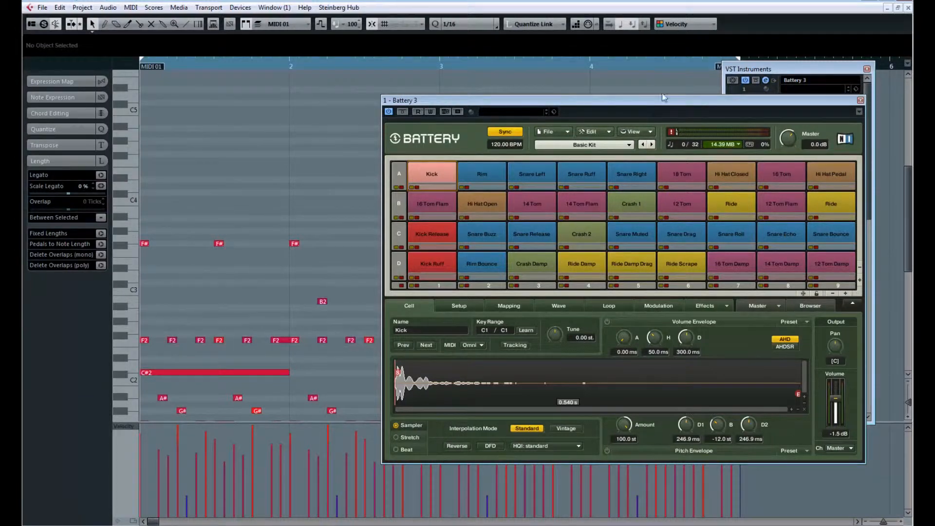
drag(615, 101, 663, 0)
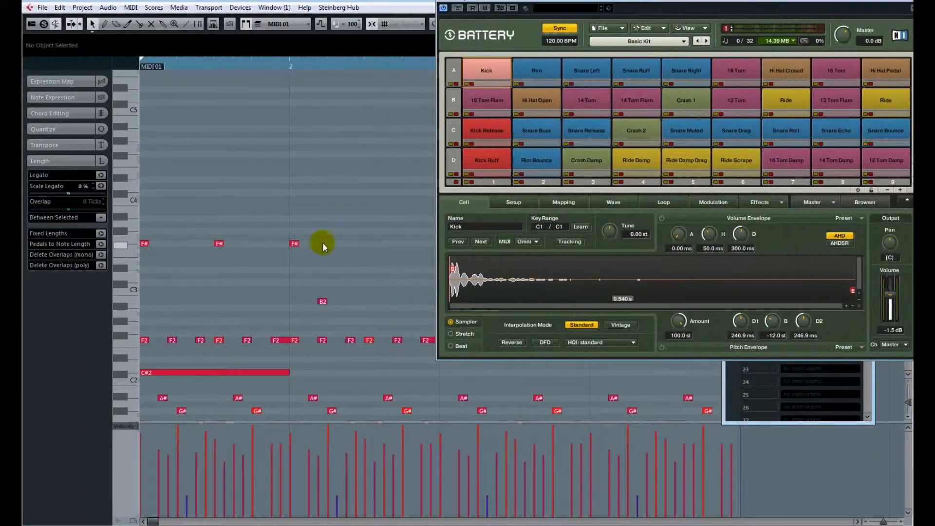
scroll(310, 260, down, 5)
scroll(310, 260, up, 3)
scroll(240, 146, down, 3)
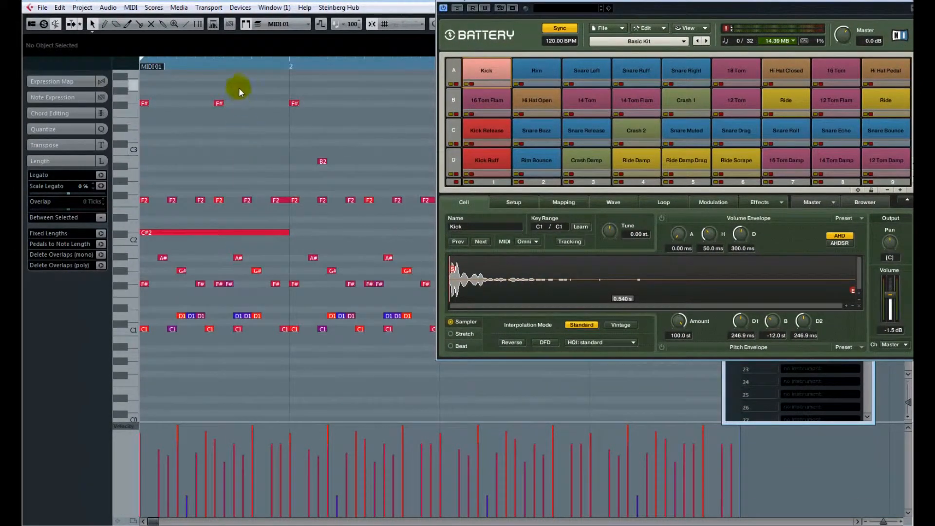
drag(217, 66, 98, 62)
key(space)
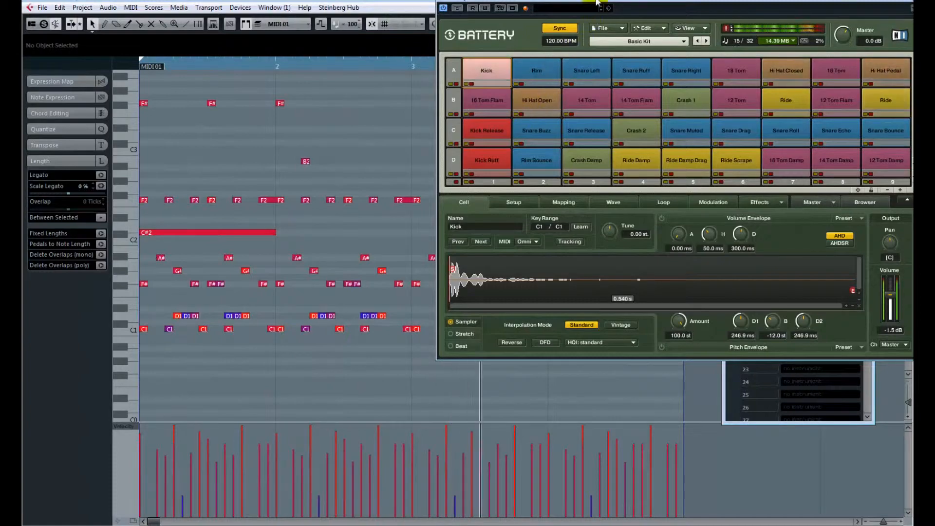
Audition single notes of the pattern on F2, F#1, C#2 and C1, plus the Kick cell in Battery 3
drag(596, 2, 469, 50)
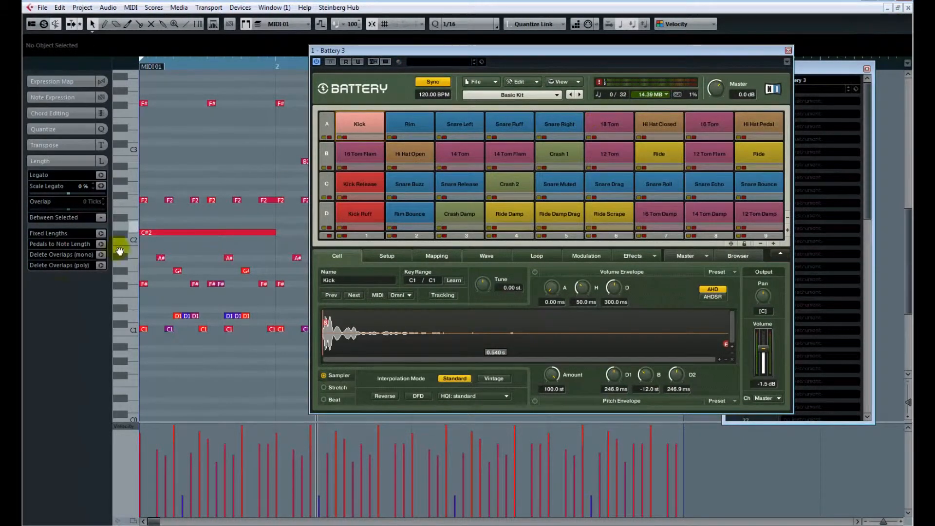
click(169, 201)
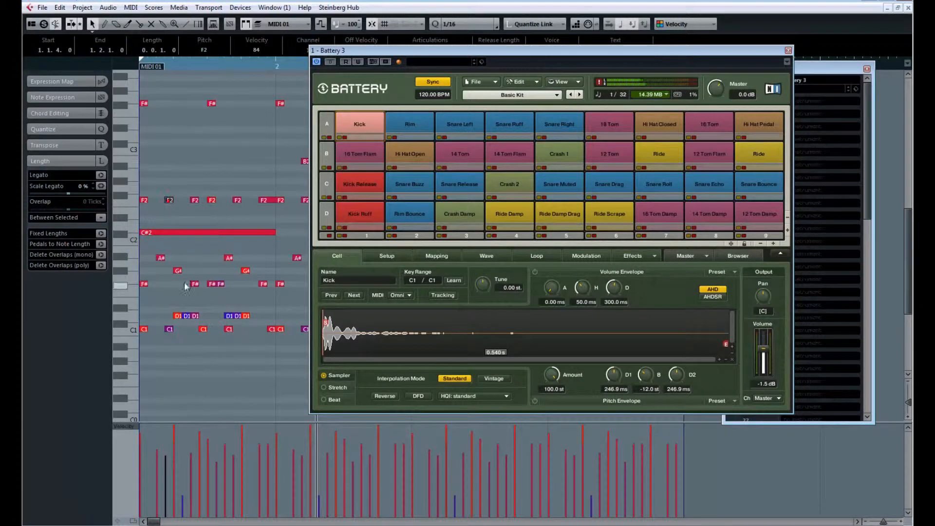
click(195, 284)
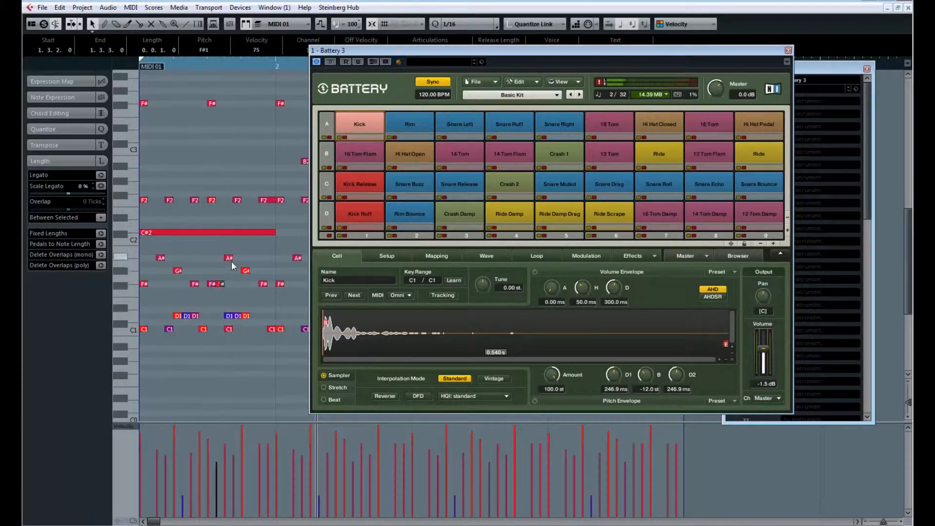
click(209, 233)
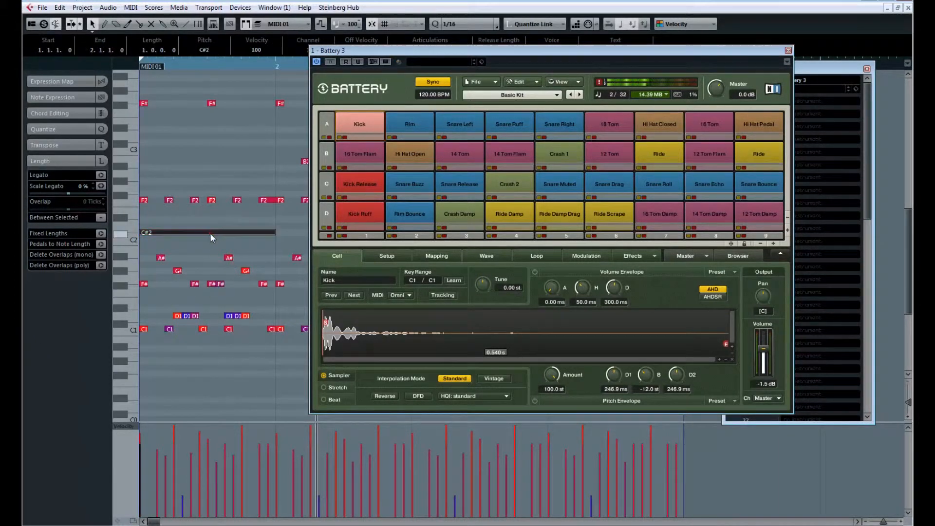
click(228, 329)
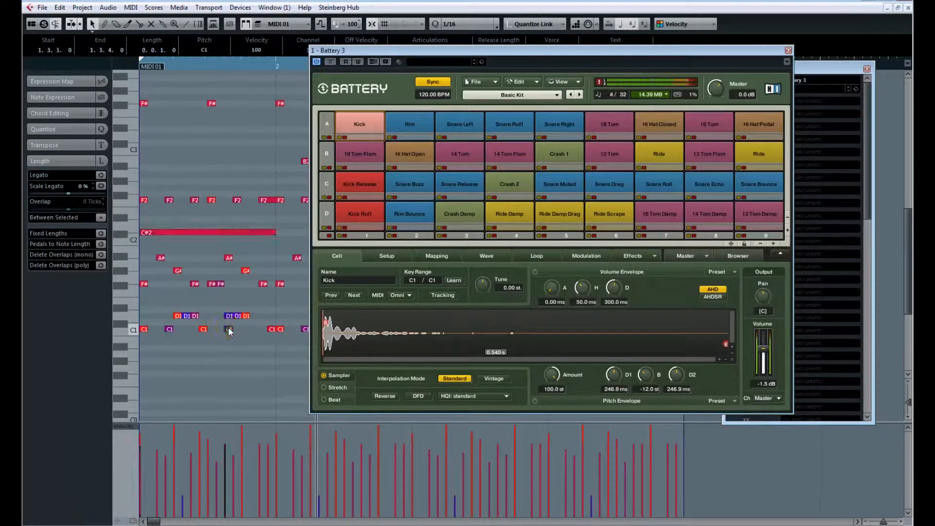
click(370, 126)
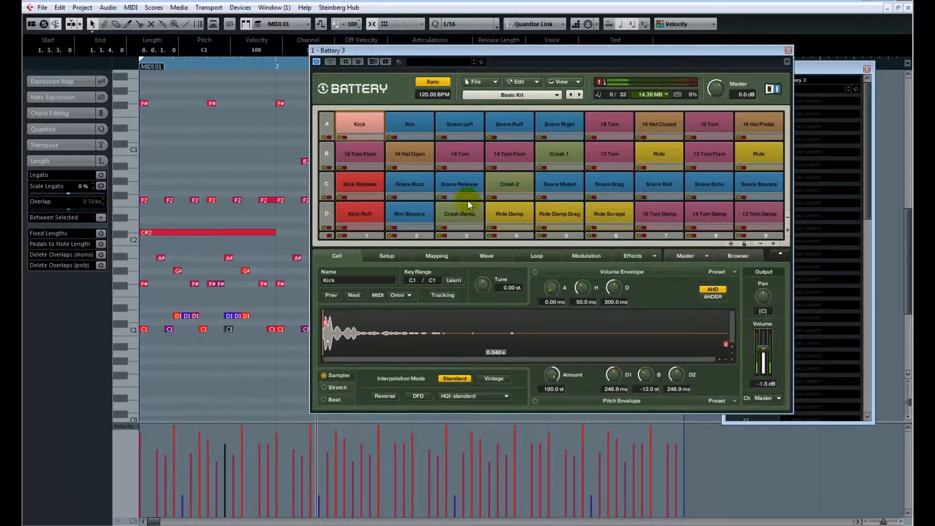
Browse Battery 3's kit categories and load the Pop Kit from the Acoustic Kits
click(557, 95)
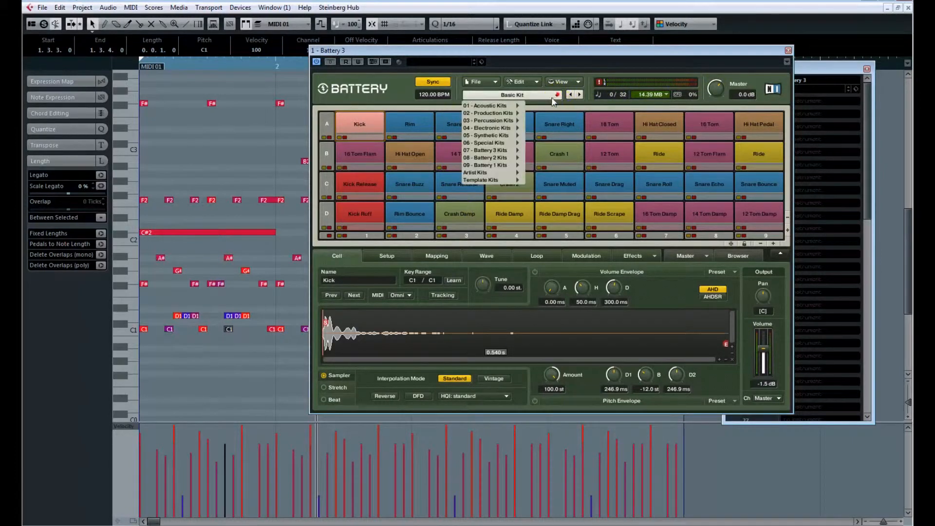
mouse_move(510, 113)
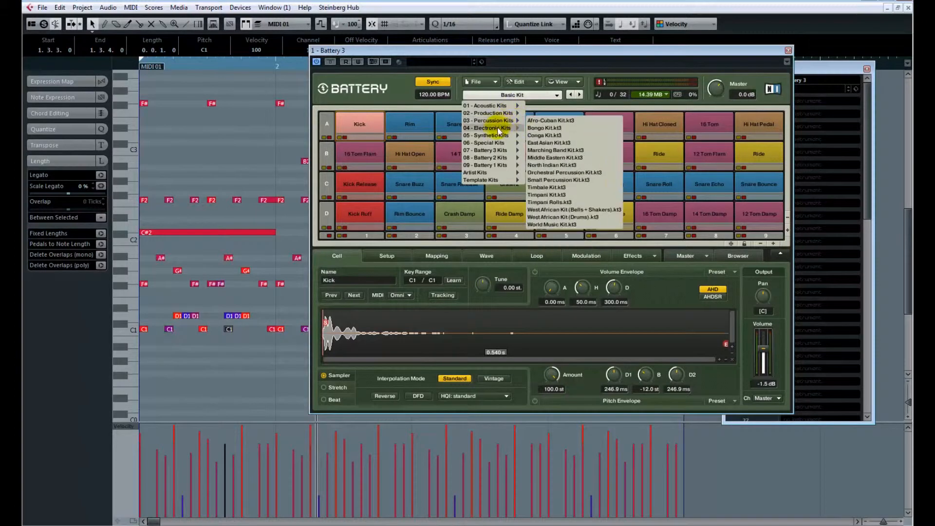
mouse_move(496, 133)
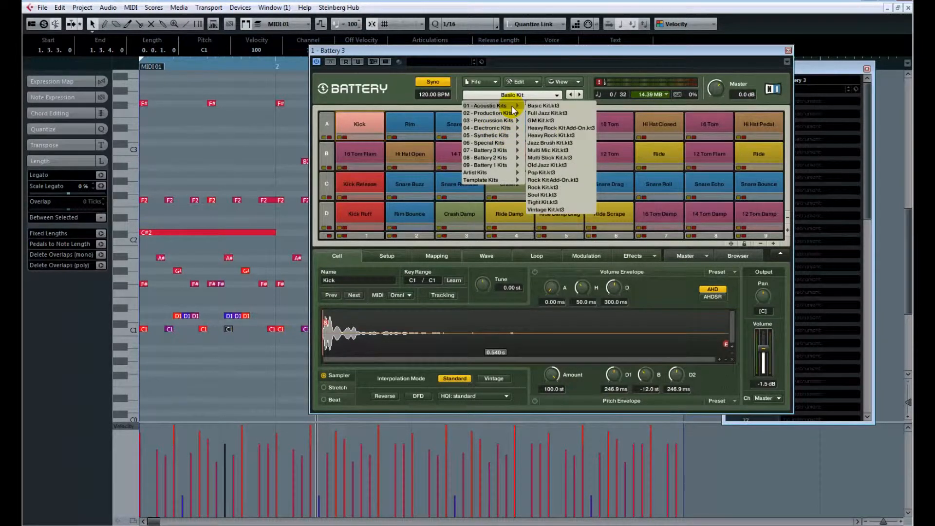
click(562, 171)
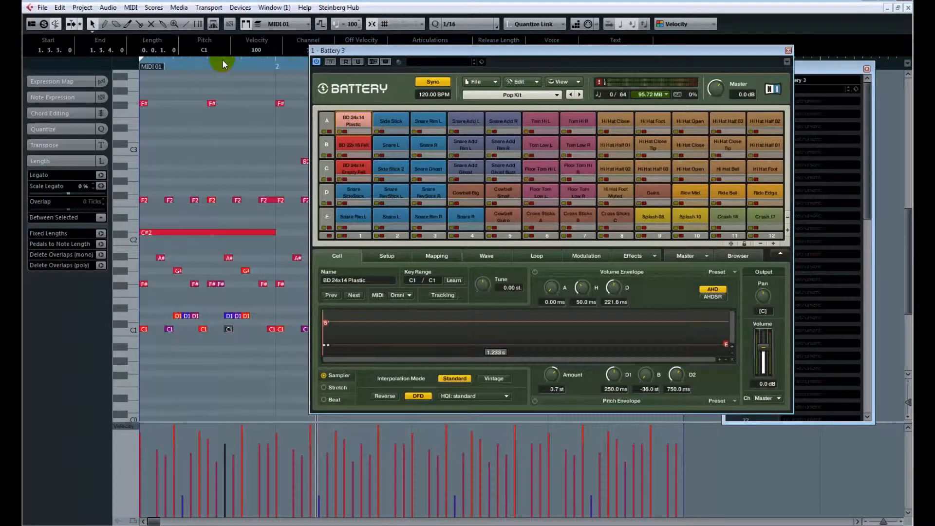
Move the playhead back near the pattern's start and audition the BD 24x14 Plastic kick cell
drag(223, 62, 147, 61)
click(359, 121)
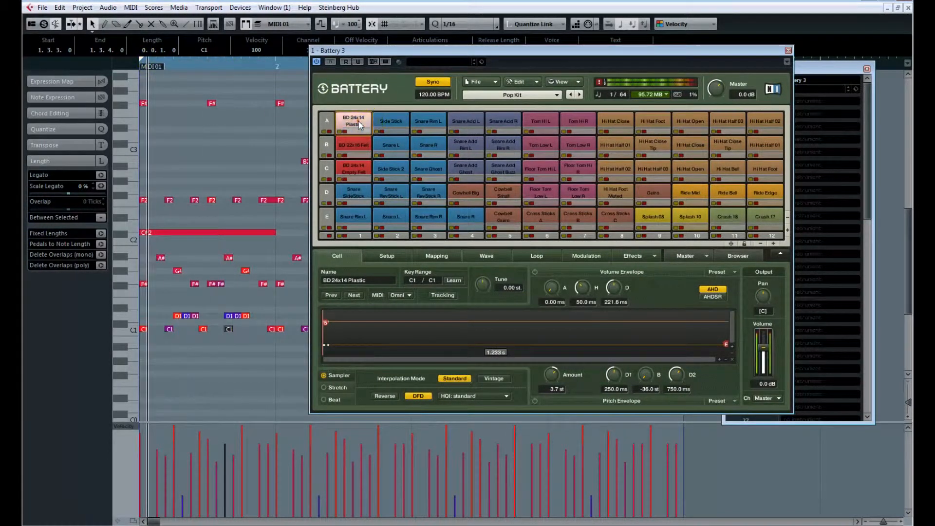
click(361, 126)
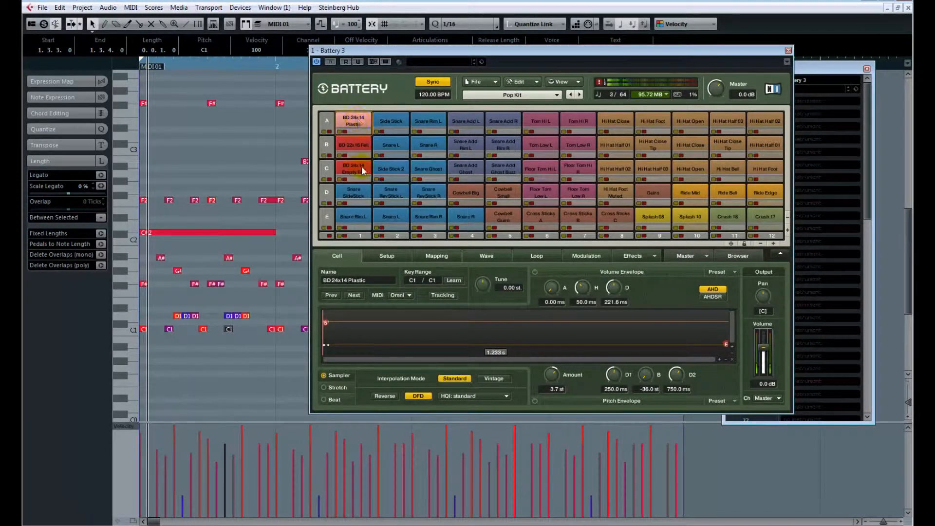
Advance the first kick cell through its alternative samples to BD 24x14 Plastic_36 and audition it
click(356, 295)
click(353, 294)
click(354, 294)
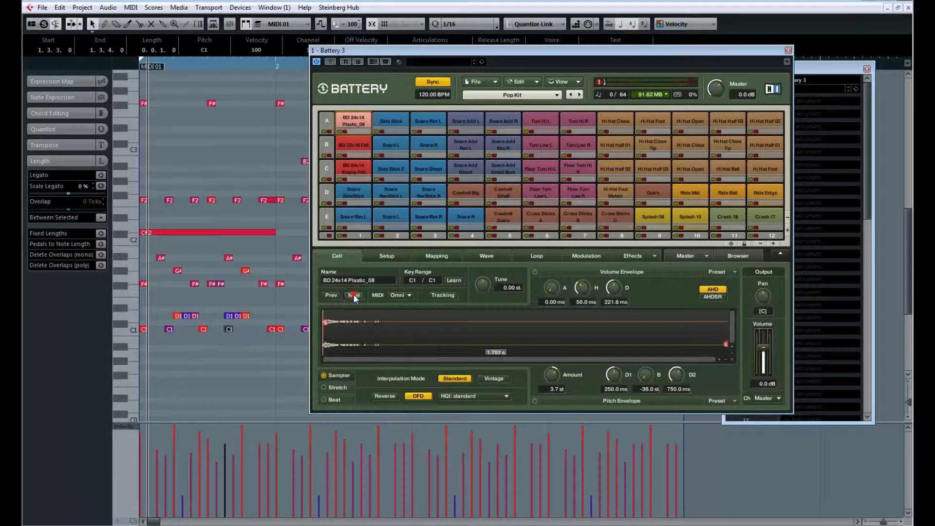
click(354, 294)
click(353, 294)
click(354, 294)
click(353, 295)
click(353, 294)
click(354, 294)
click(353, 295)
click(354, 295)
click(354, 294)
click(354, 294)
click(354, 294)
click(354, 295)
click(354, 295)
click(354, 295)
click(354, 294)
click(354, 295)
click(354, 294)
click(354, 294)
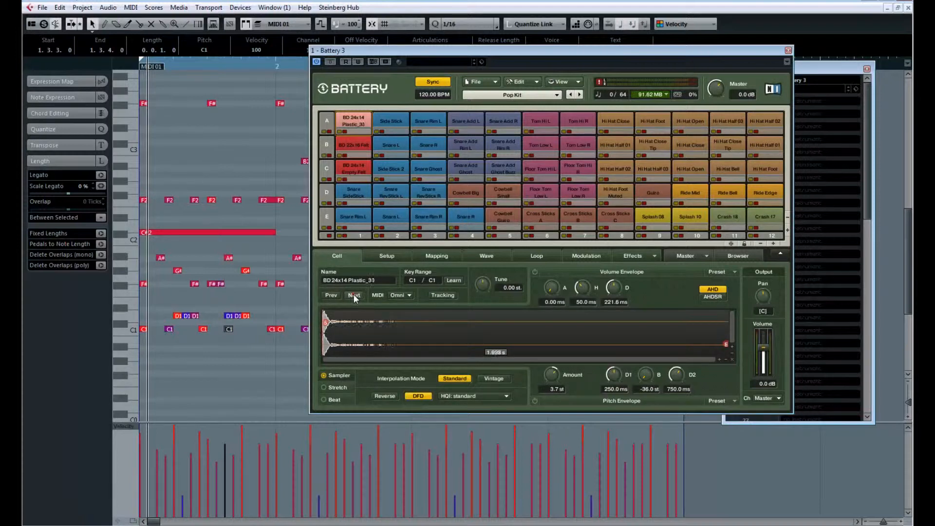
click(354, 294)
click(354, 294)
click(353, 294)
click(353, 294)
click(354, 295)
click(354, 295)
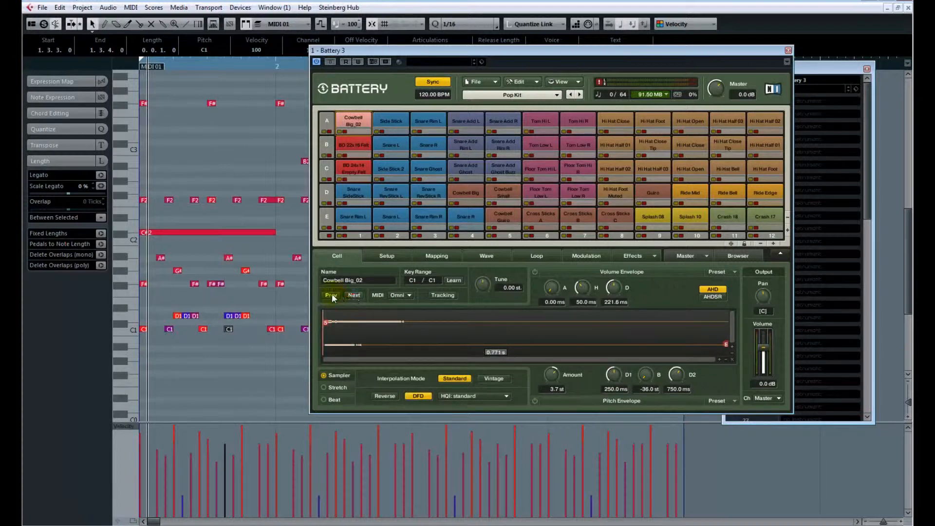
click(332, 294)
click(331, 294)
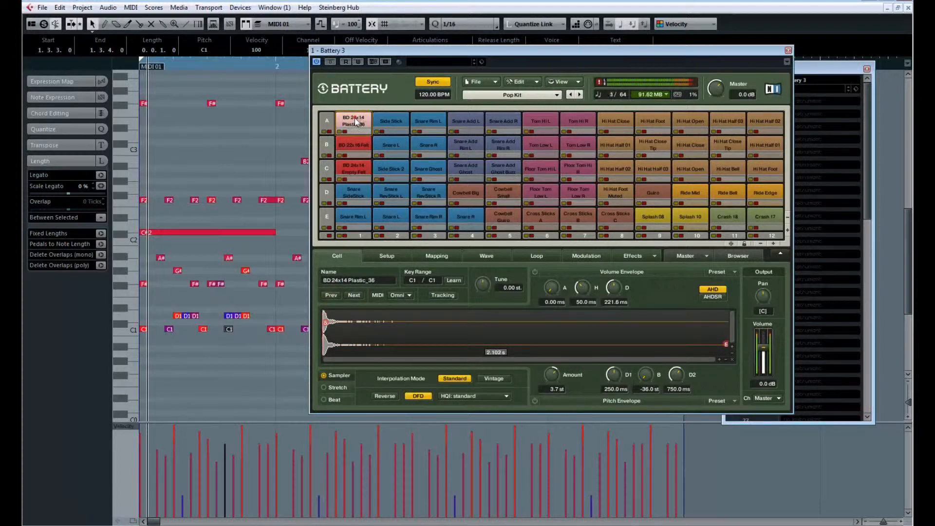
click(383, 256)
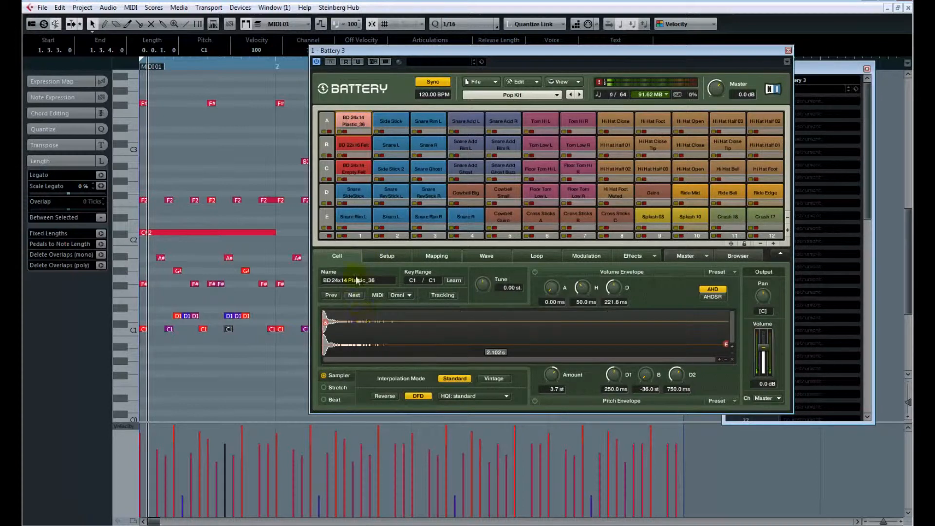
click(355, 122)
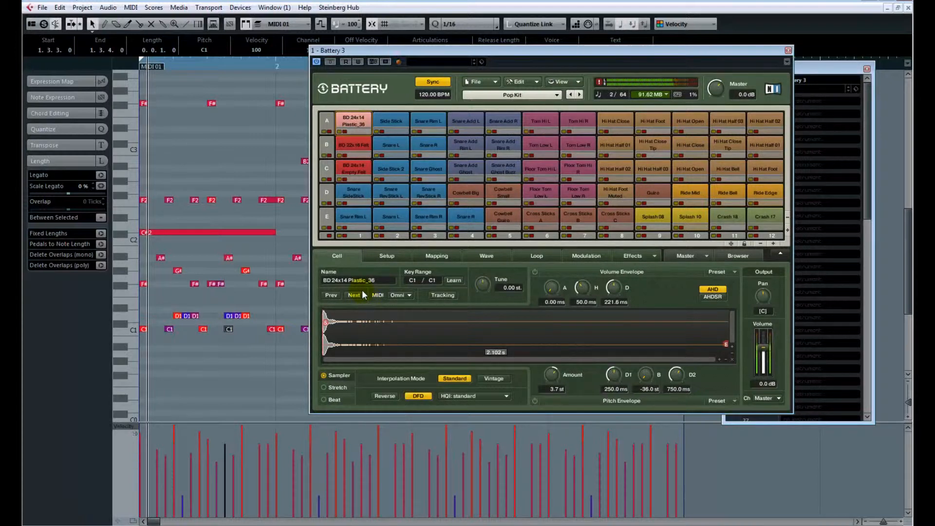
Step the first kick cell back through the preceding samples to BD 24x14 Plastic_22
click(334, 295)
click(334, 295)
click(334, 296)
click(335, 295)
click(334, 295)
click(334, 295)
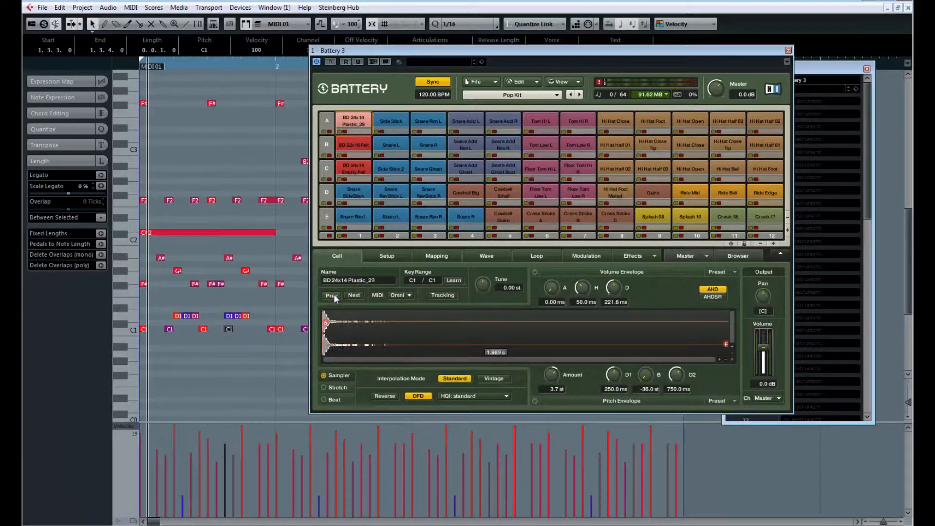
click(335, 295)
Return the playhead to the pattern's start, uncover the notes behind the Battery 3 window and play the pattern
click(156, 57)
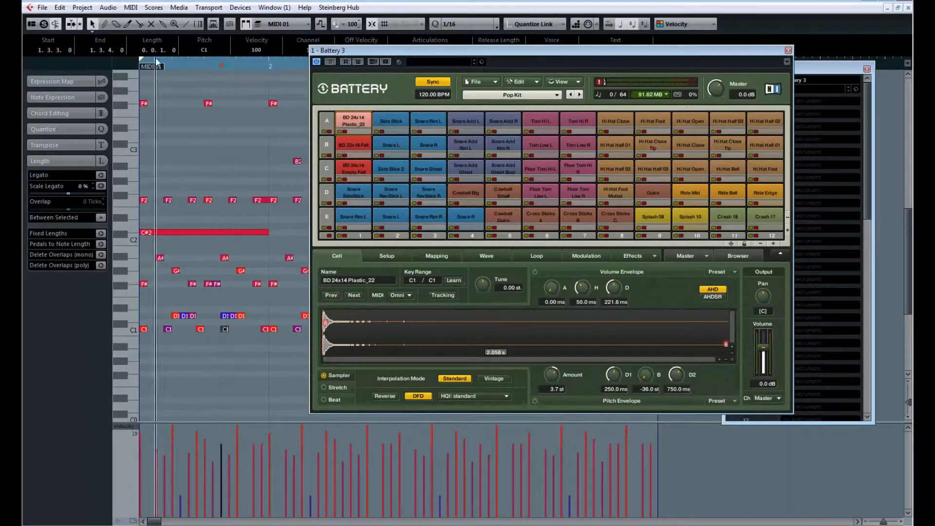
drag(156, 57, 139, 60)
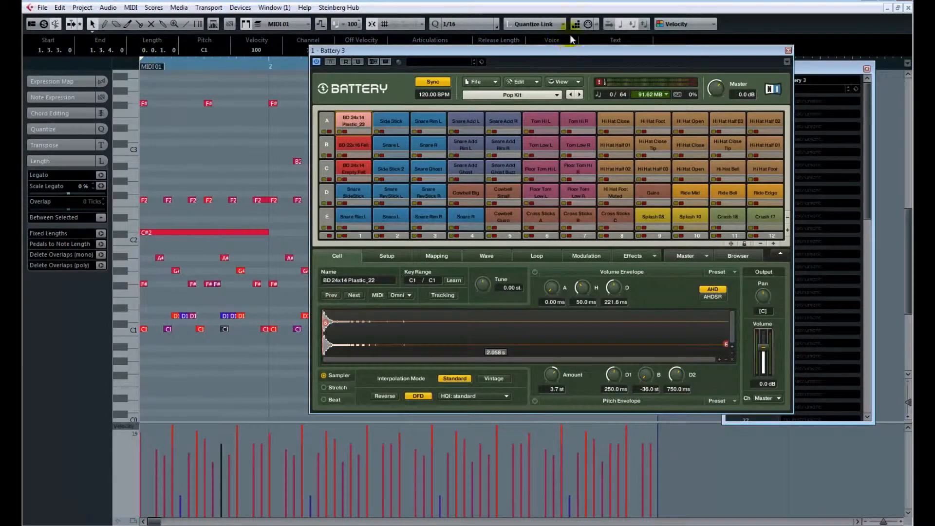
drag(528, 49, 746, 84)
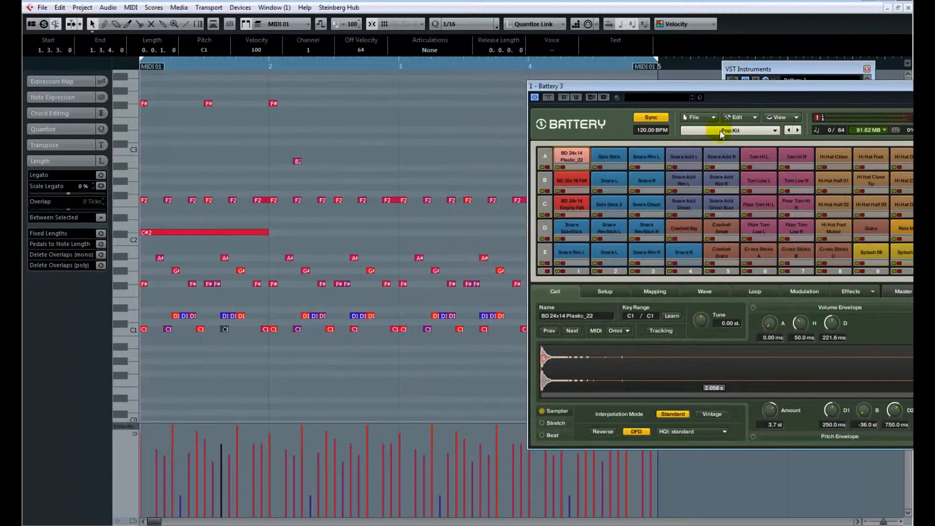
key(space)
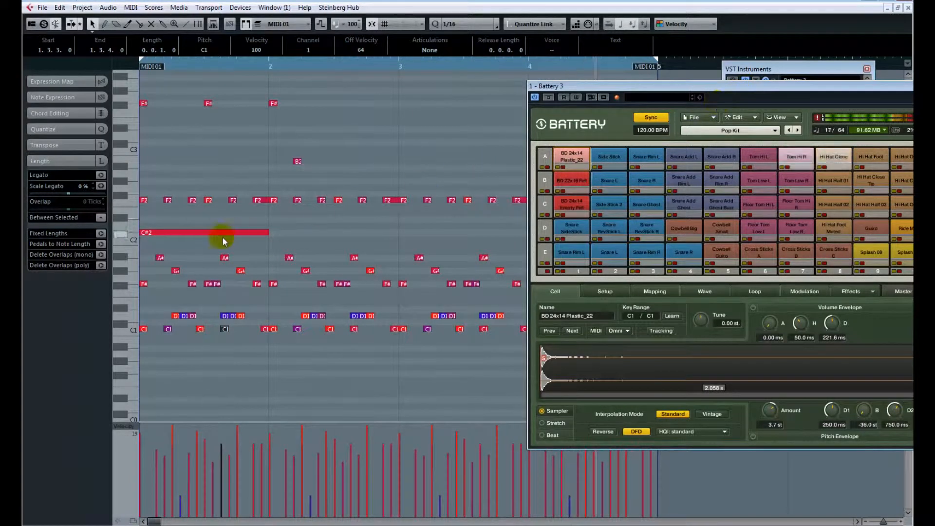
Delete all the F2 notes from the MIDI 01 part
ctrl+click(132, 200)
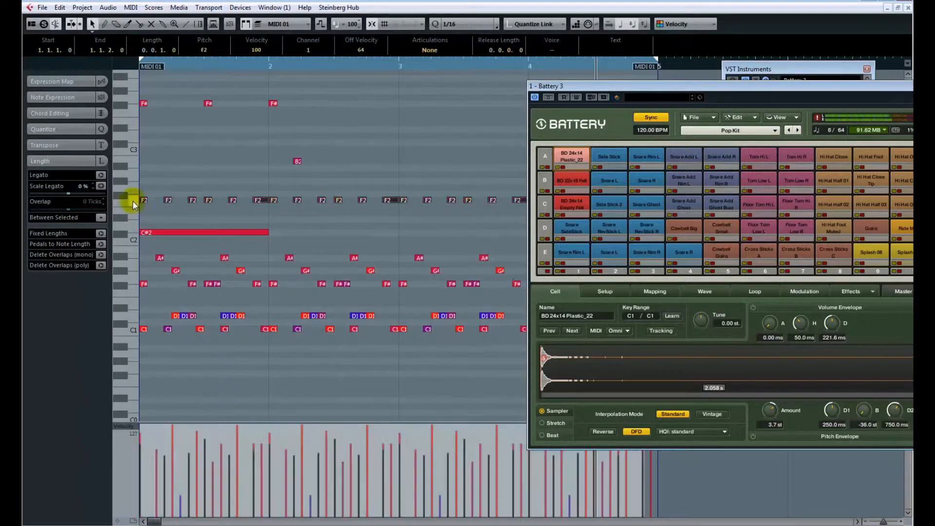
key(Delete)
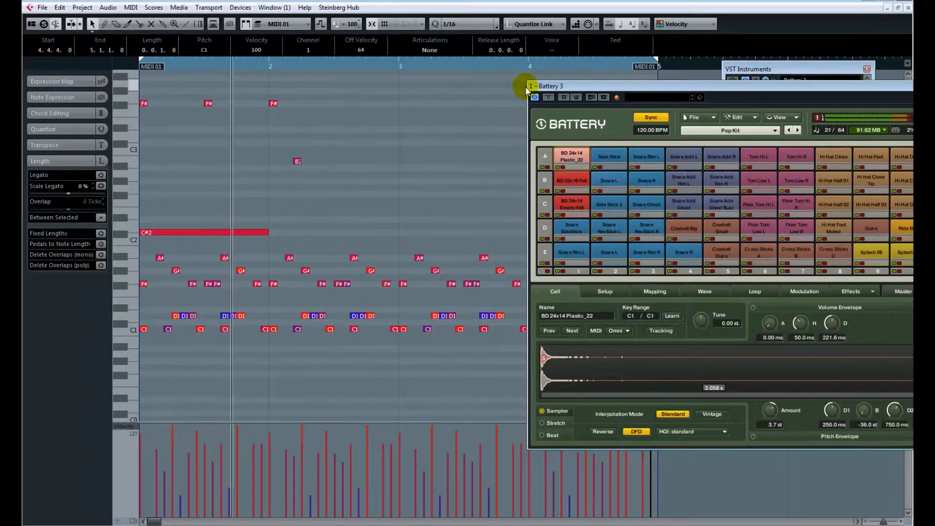
key(ctrl+z)
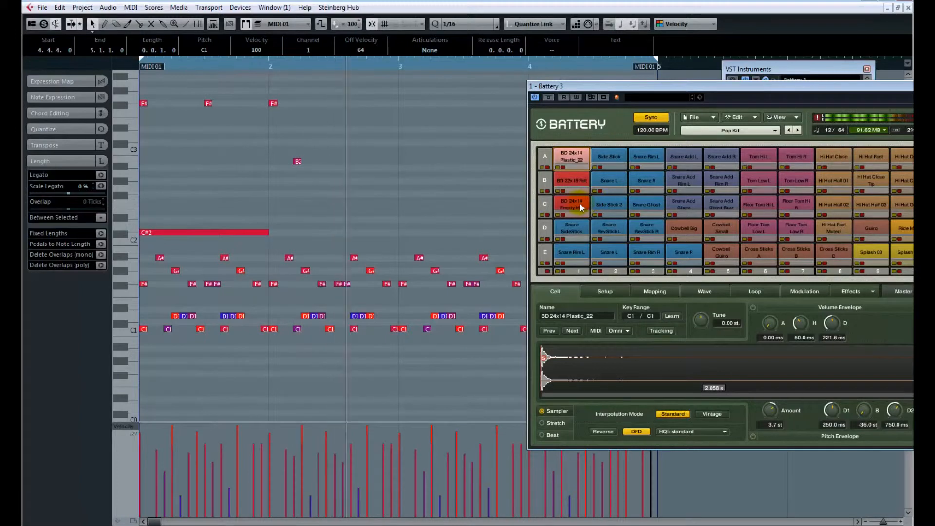
Load the Dragon Kit from the Production Kits in Battery 3
drag(681, 90, 427, 94)
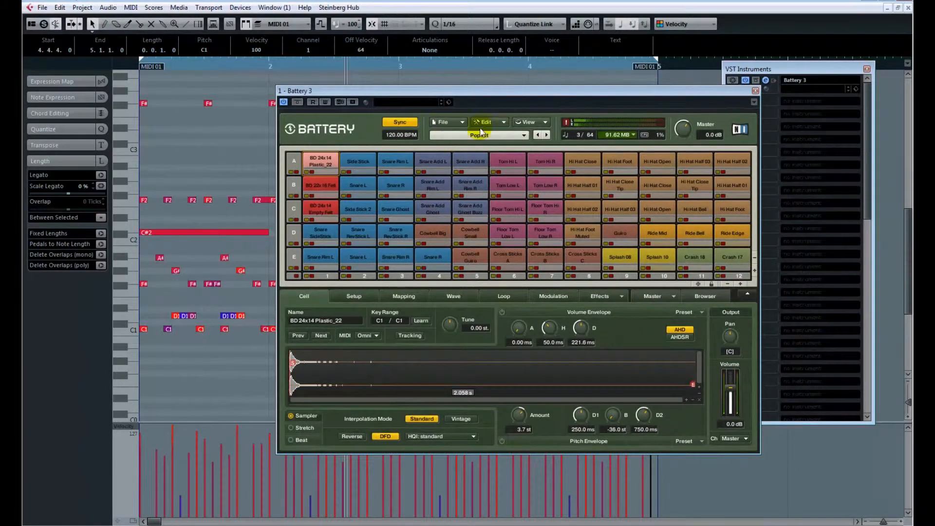
click(484, 136)
mouse_move(473, 164)
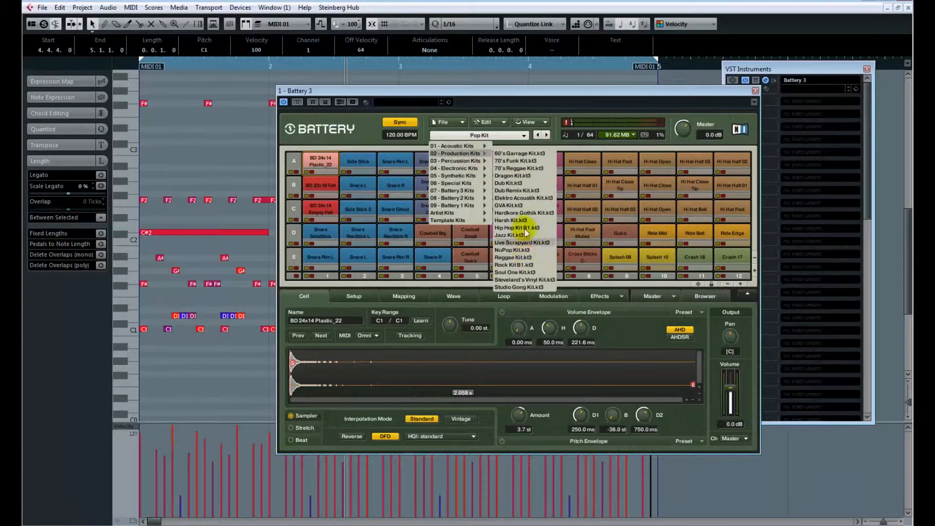
click(513, 175)
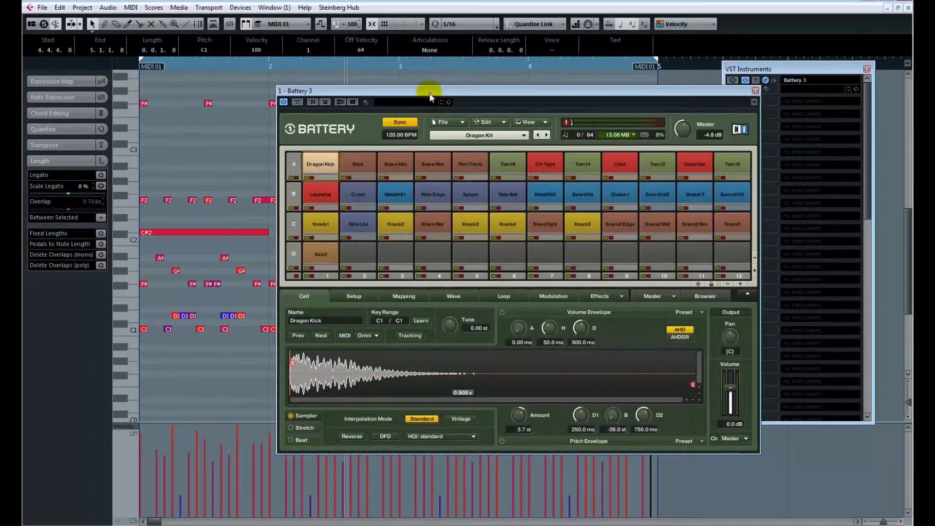
Uncover the notes behind the Battery 3 window and play the pattern from its start with the Dragon Kit
drag(431, 97, 570, 110)
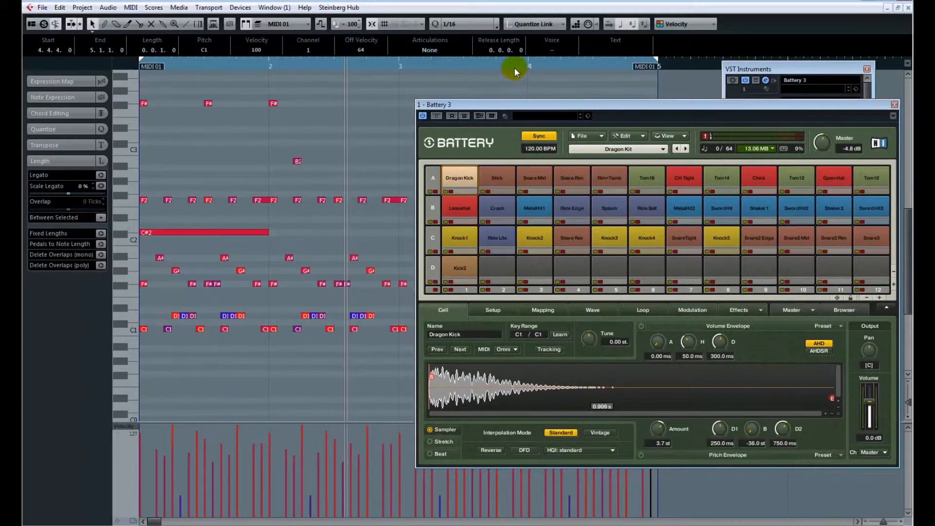
drag(515, 67, 140, 68)
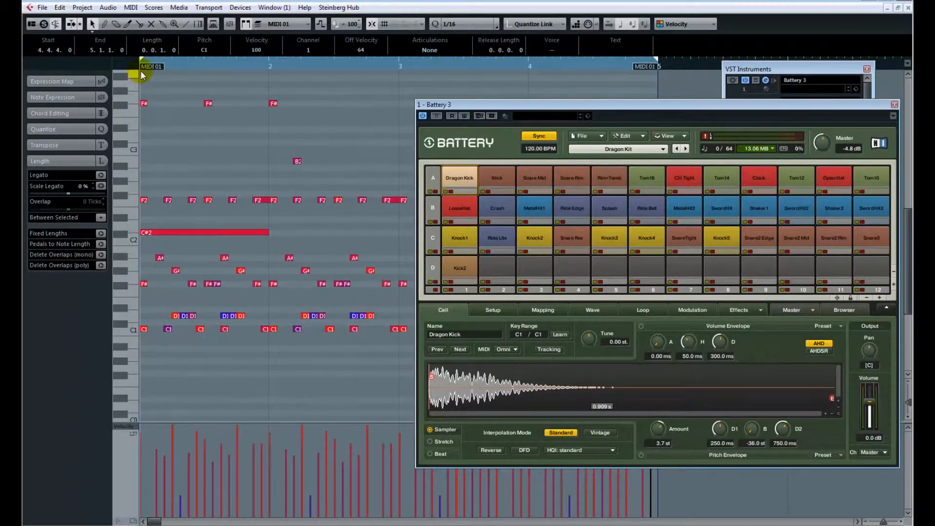
key(space)
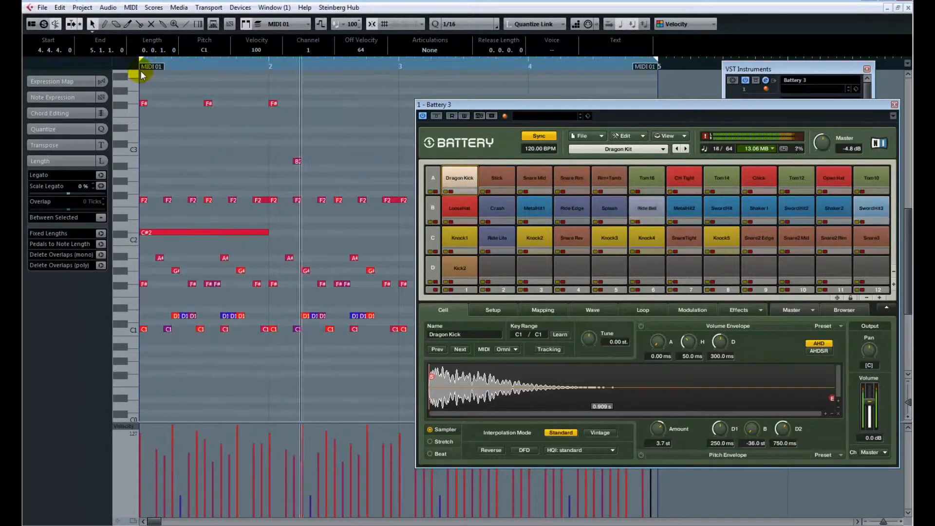
key(space)
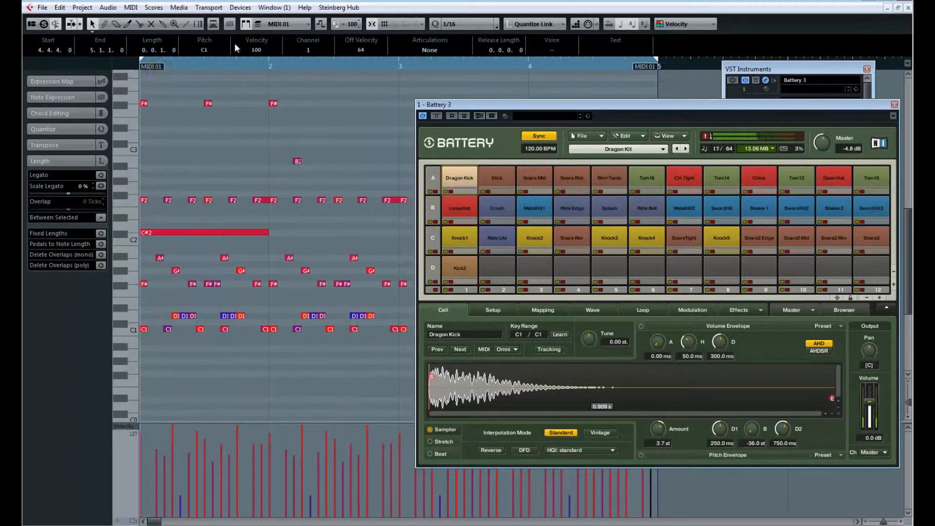
Load the North Indian Kit from the Percussion Kits and move the Battery 3 window clear of the notes
click(663, 150)
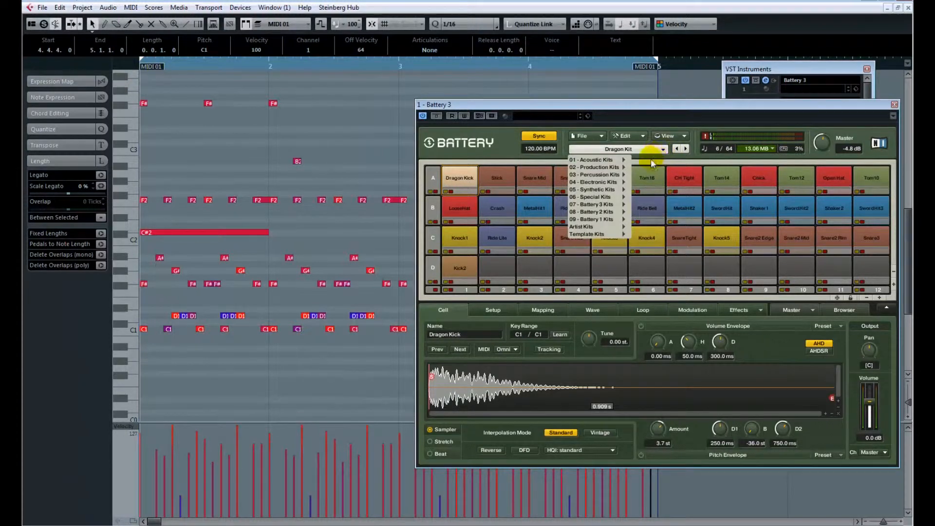
mouse_move(622, 175)
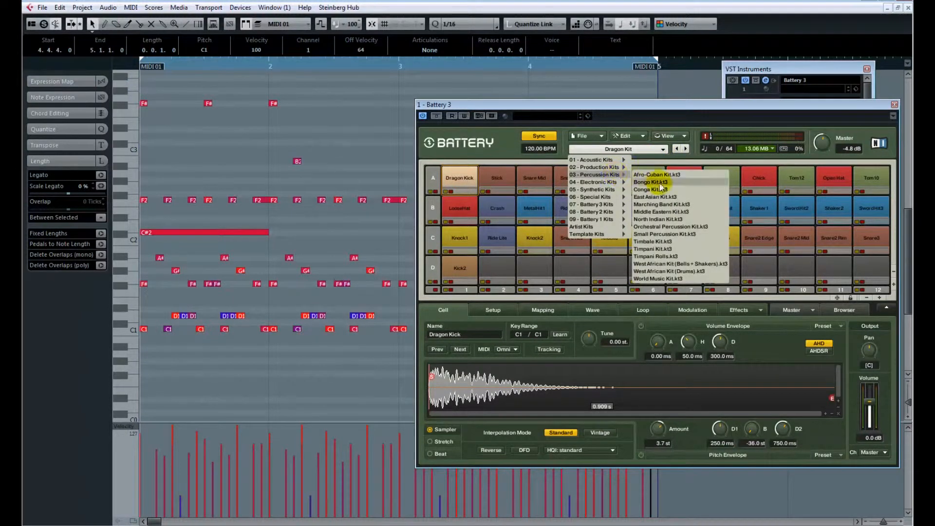
click(681, 212)
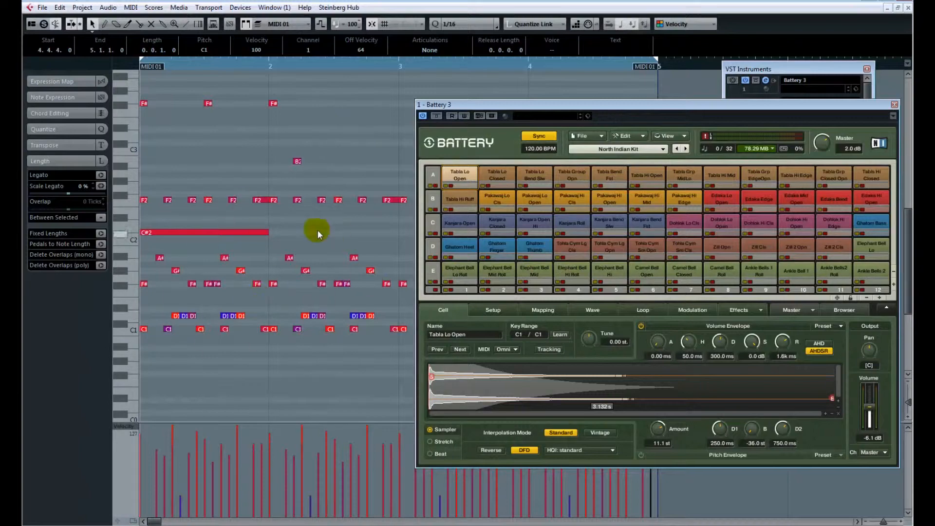
drag(472, 104, 735, 116)
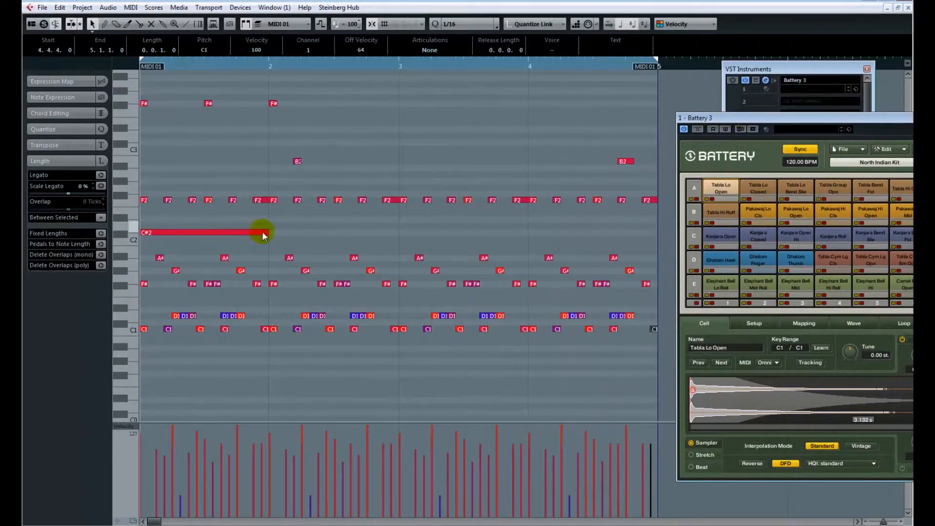
Audition the sounds for the pattern's note rows between C1 and C#2 on the editor's piano keyboard
click(133, 329)
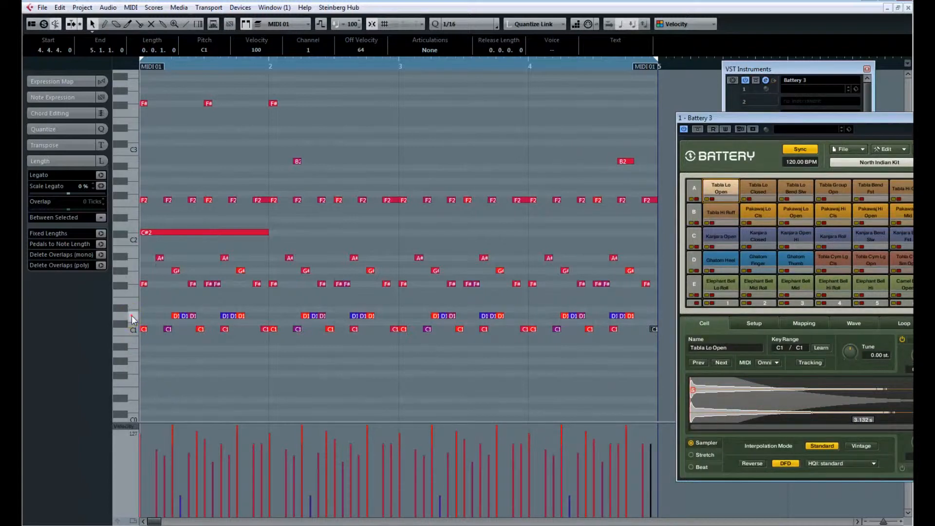
click(133, 320)
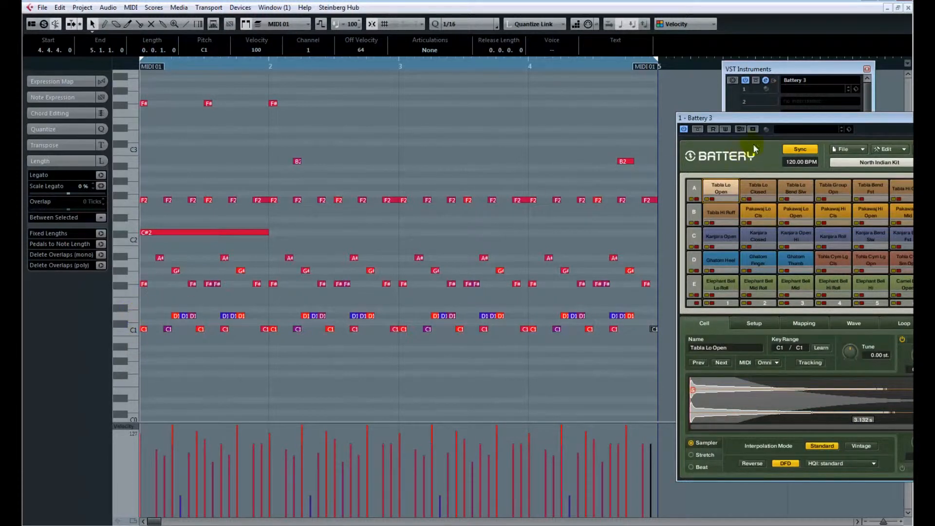
drag(843, 118, 775, 59)
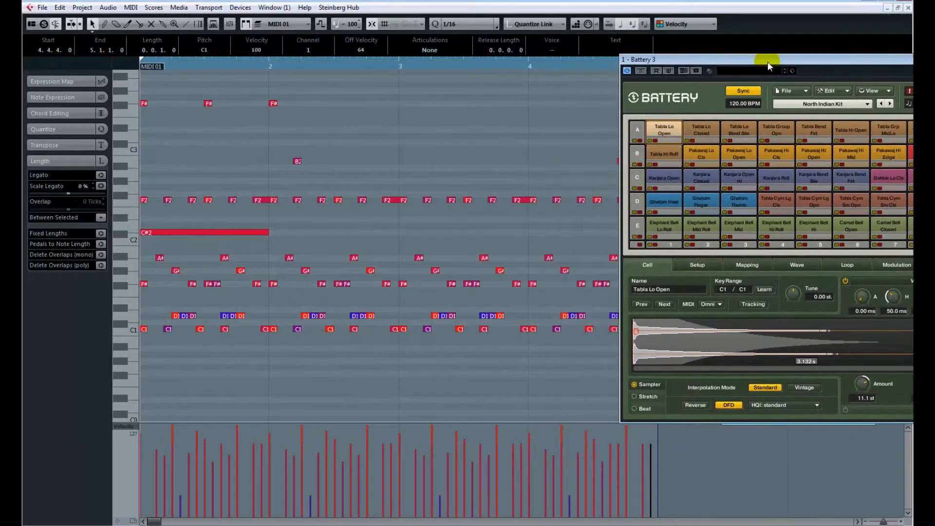
click(121, 285)
click(125, 287)
click(123, 271)
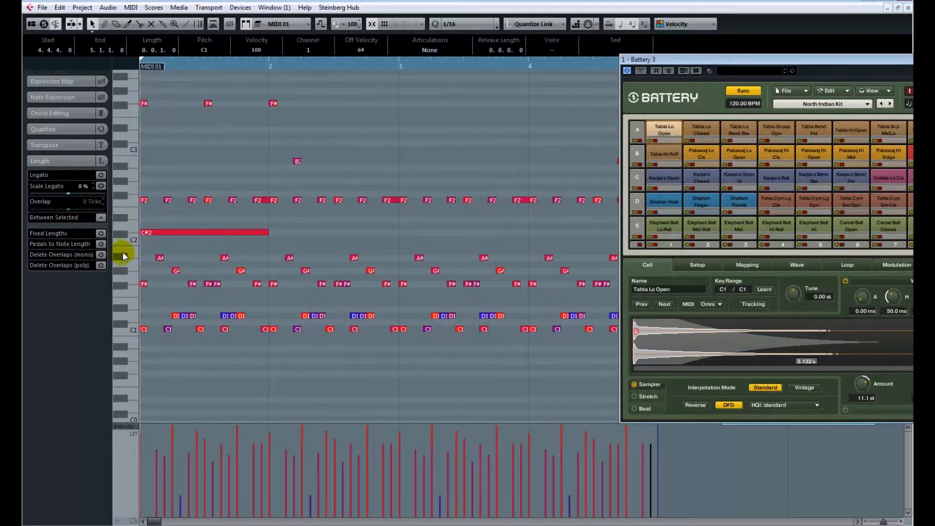
click(121, 234)
Load the Clik Dub Kit from the Electronic Kits in Battery 3
click(735, 62)
drag(775, 65, 731, 63)
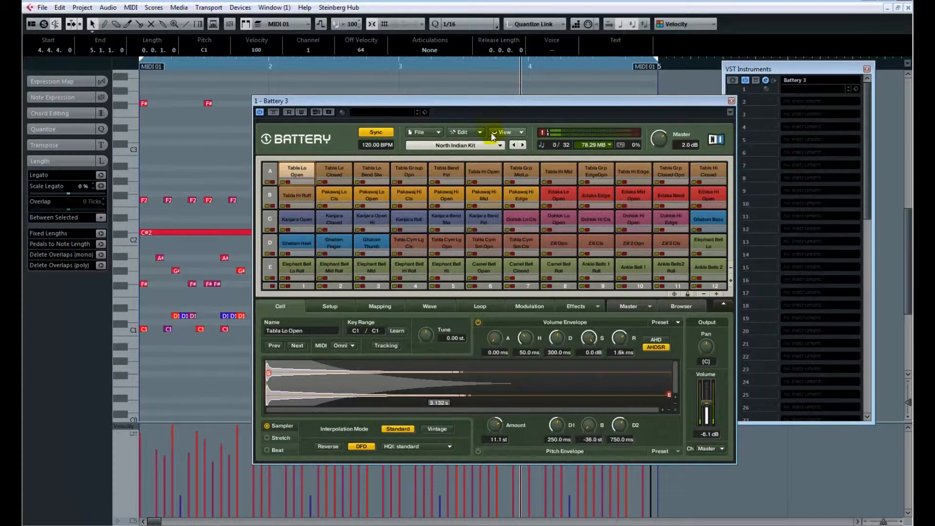
click(502, 146)
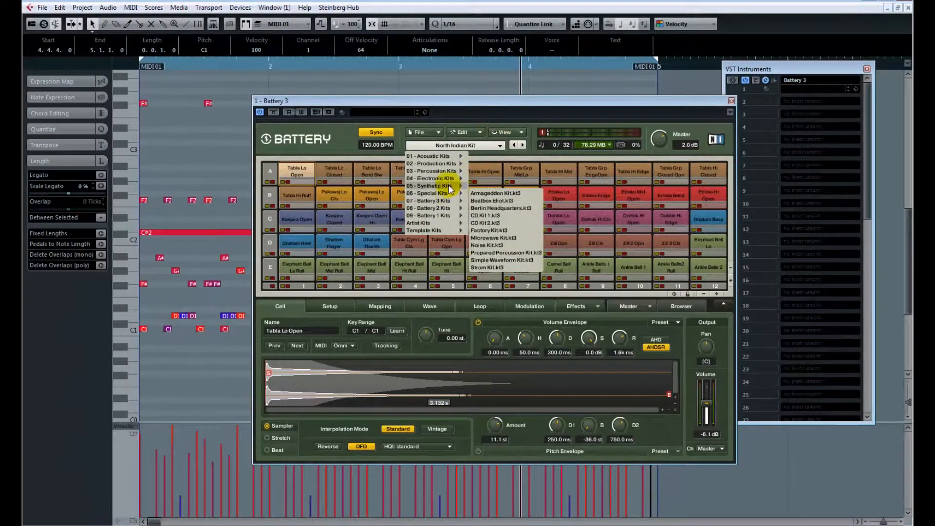
mouse_move(449, 179)
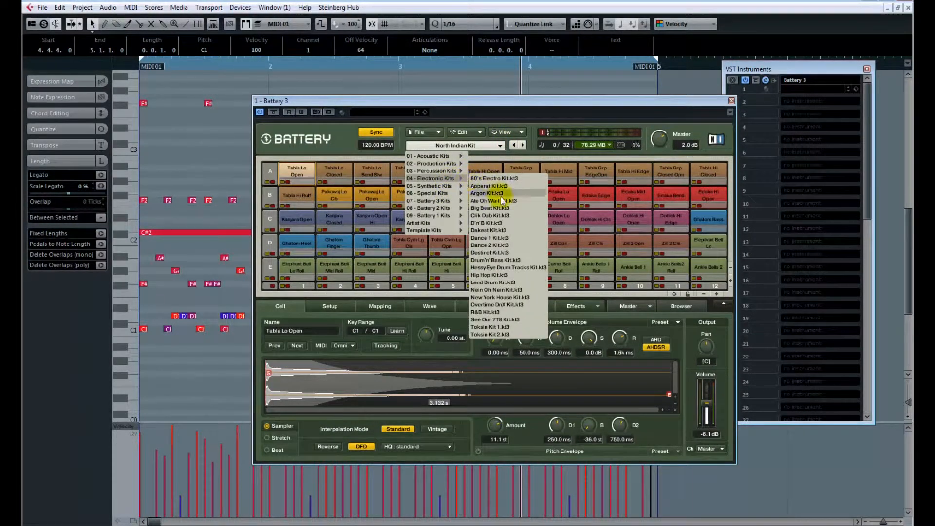
click(503, 215)
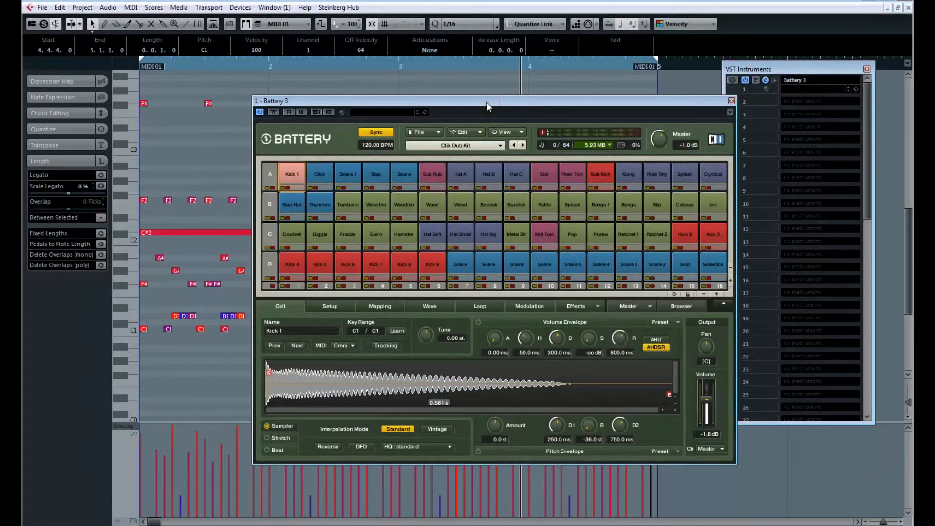
Return the playhead to the pattern's start and play the notes through the Clik Dub Kit
drag(487, 102, 650, 101)
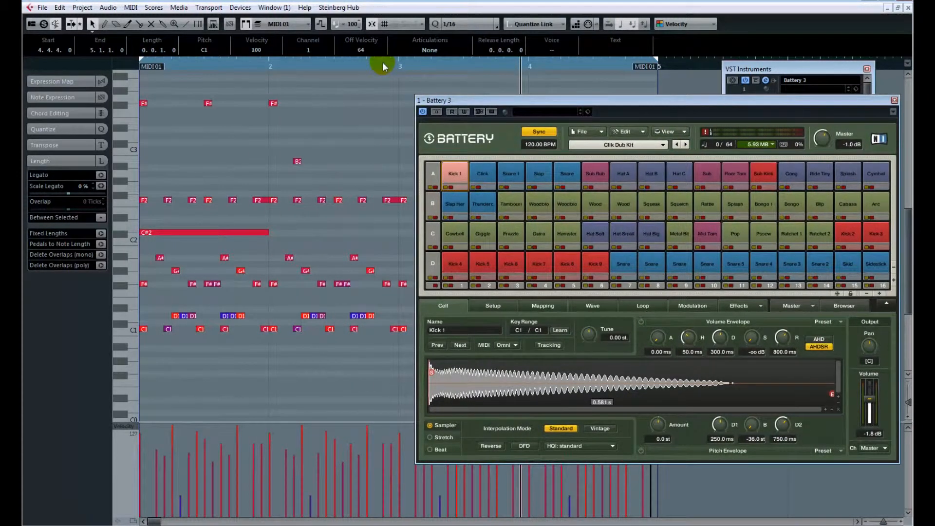
key(KP_Decimal)
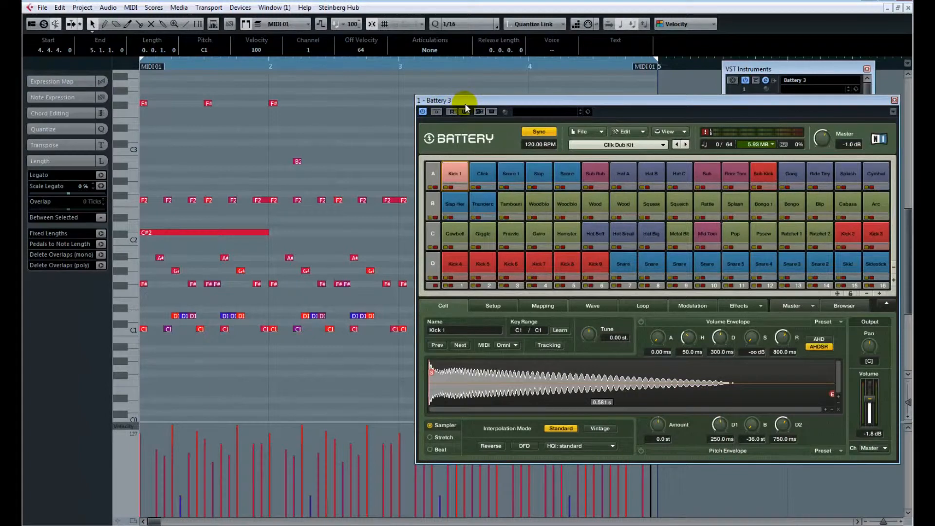
key(space)
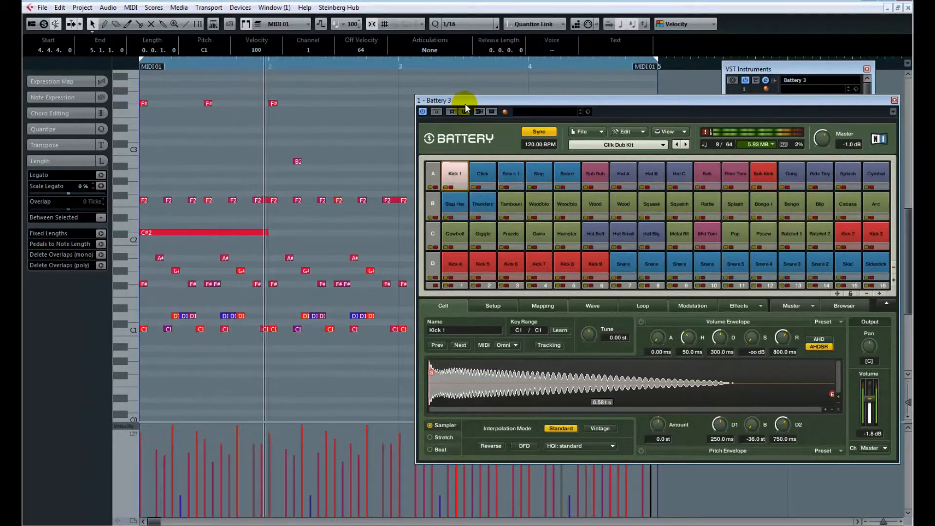
Delete all the F2 notes while listening to the pattern, stop playback and undo the deletion
click(131, 201)
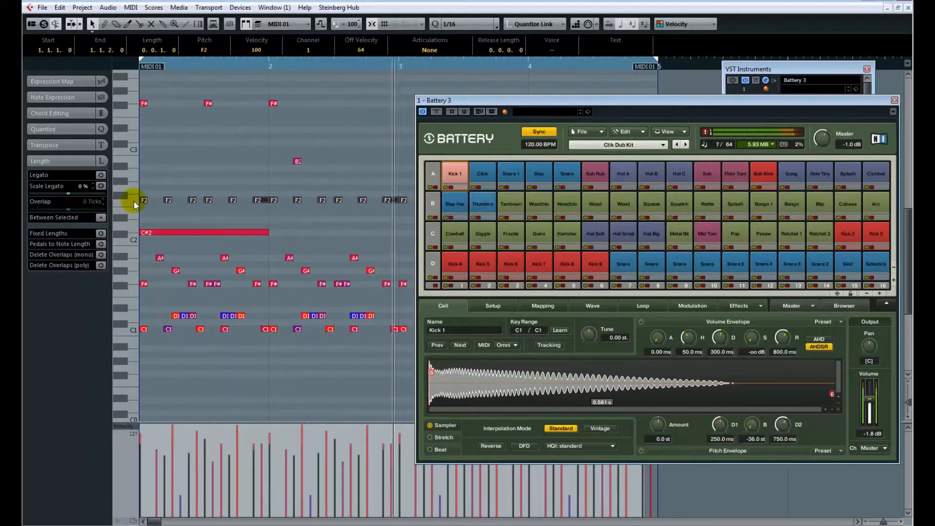
key(Delete)
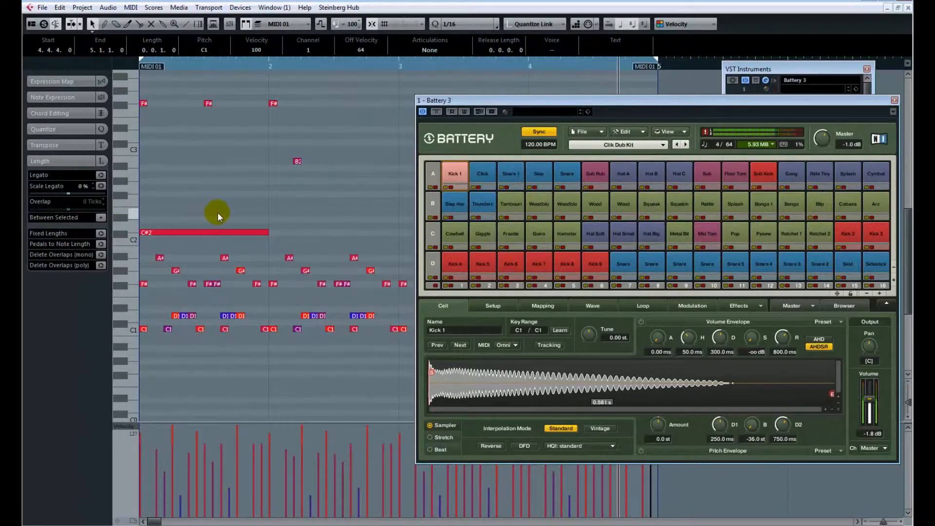
click(278, 65)
key(ctrl+z)
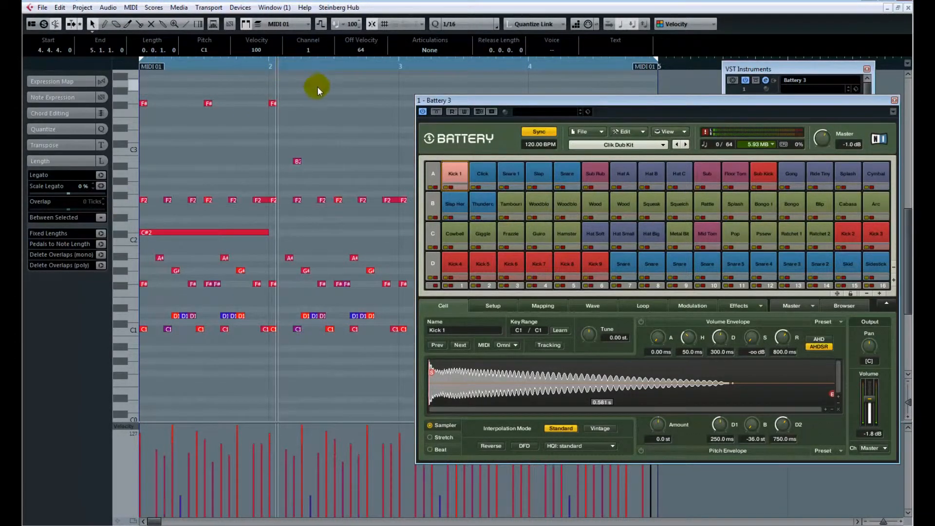
Load the Alais Kit from the Synthetic Kits and play the pattern through it
click(664, 146)
mouse_move(614, 179)
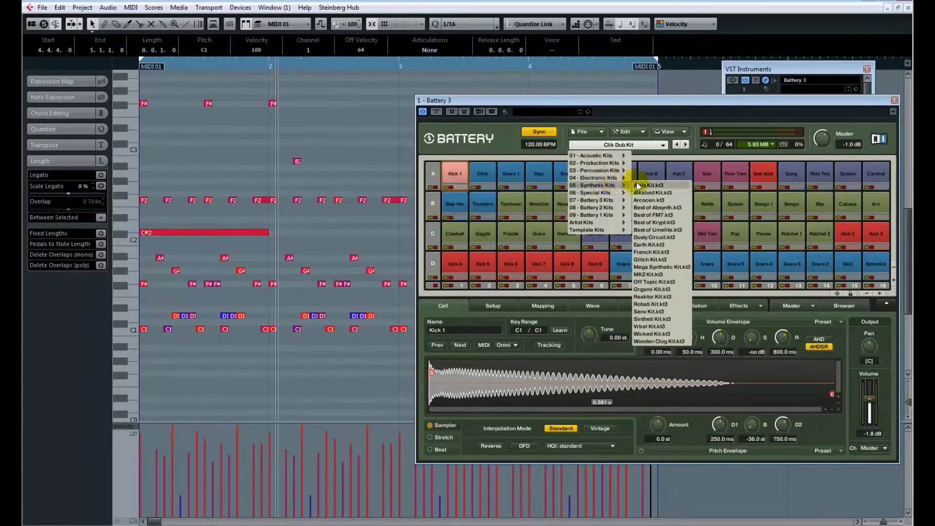
click(638, 185)
key(space)
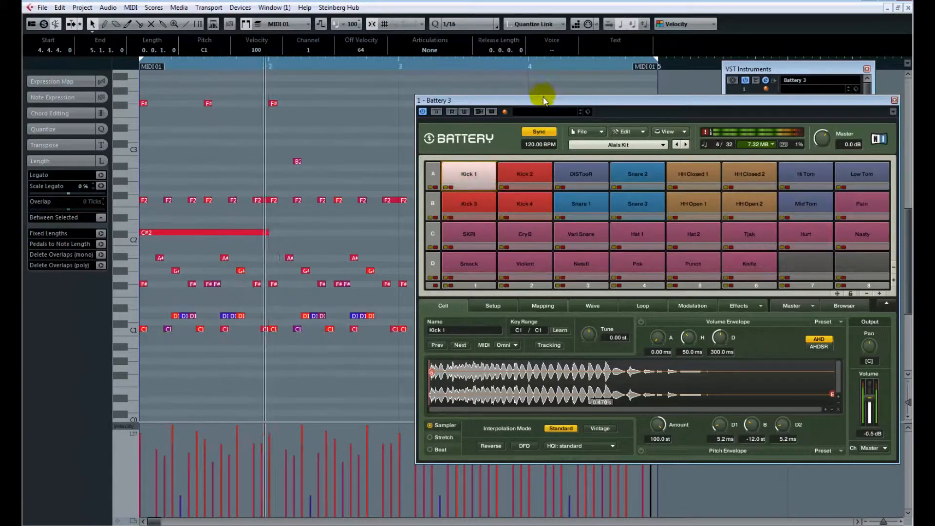
Bring Battery 3's master section into view, try turning the master volume and return it to 0.0 dB
drag(544, 100, 509, 85)
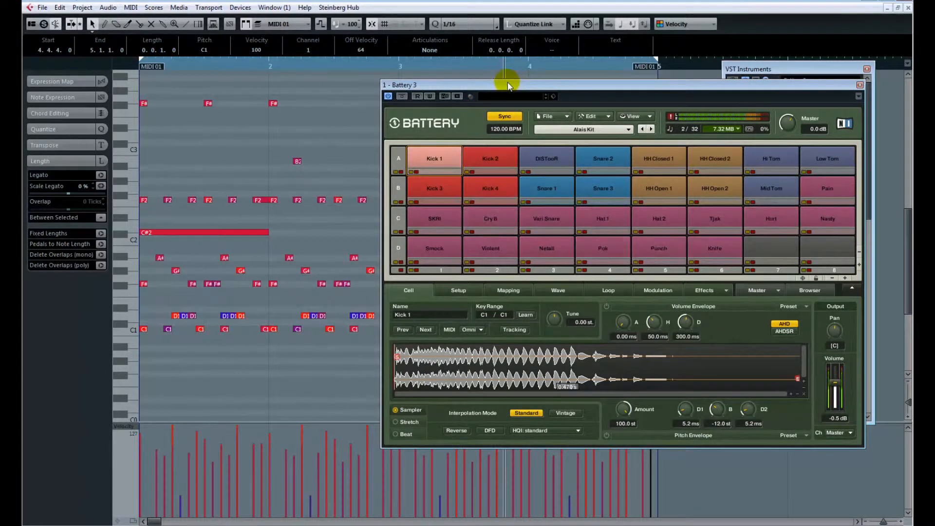
drag(510, 88, 369, 79)
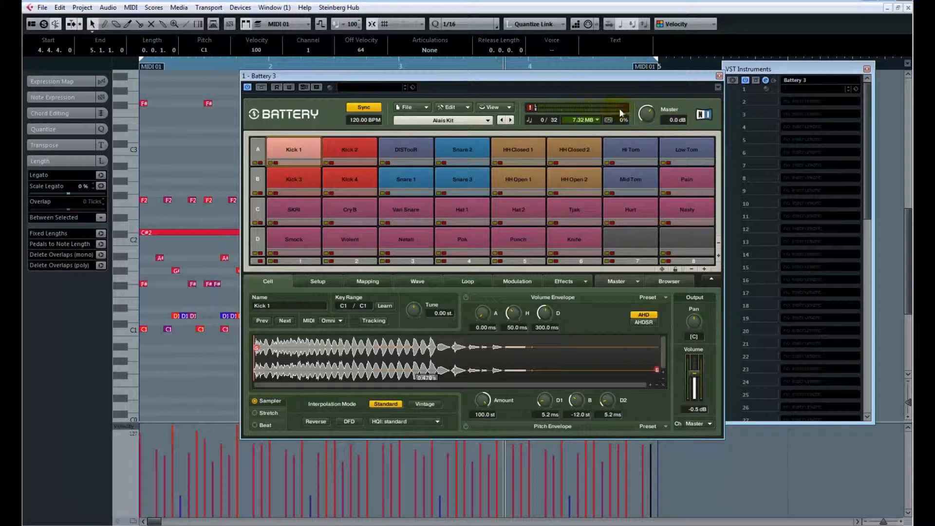
drag(647, 115, 648, 126)
drag(653, 113, 650, 98)
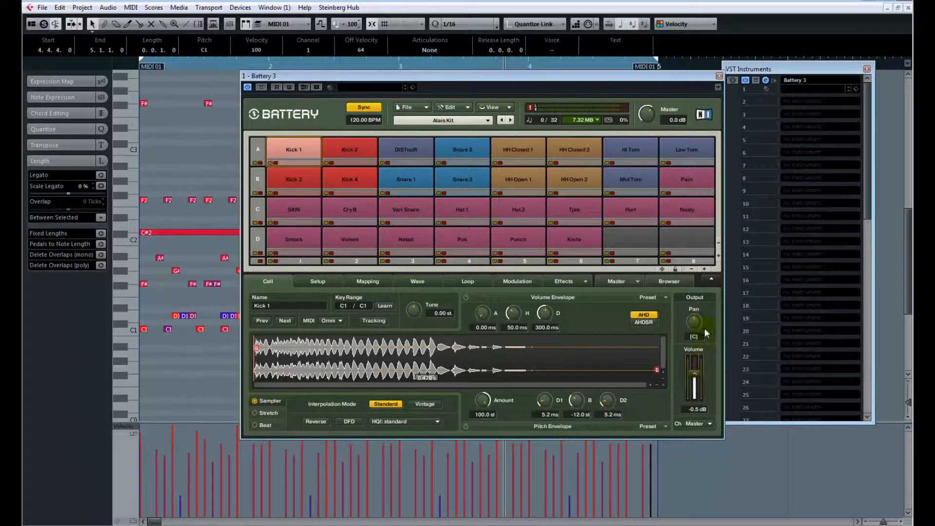
Audition the Kick 1 cell and route its output channel to St.3/4
click(709, 424)
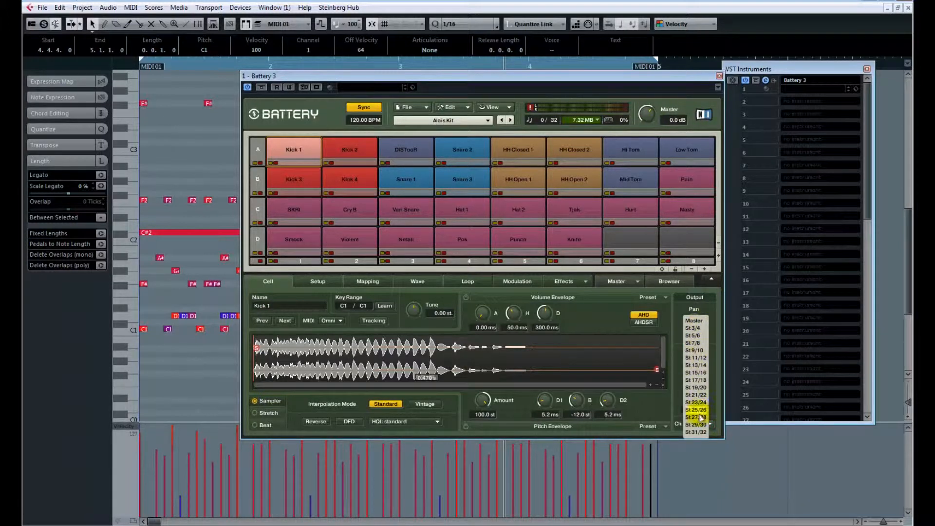
click(696, 321)
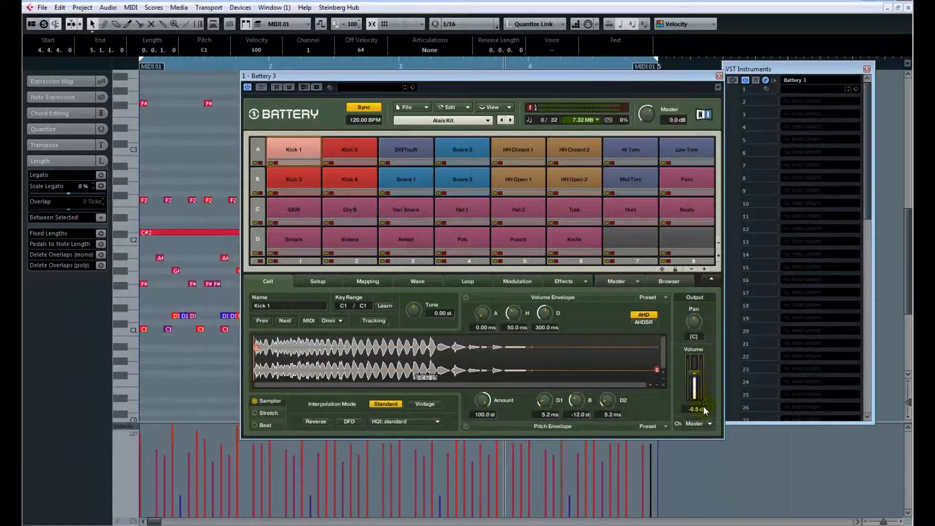
click(294, 151)
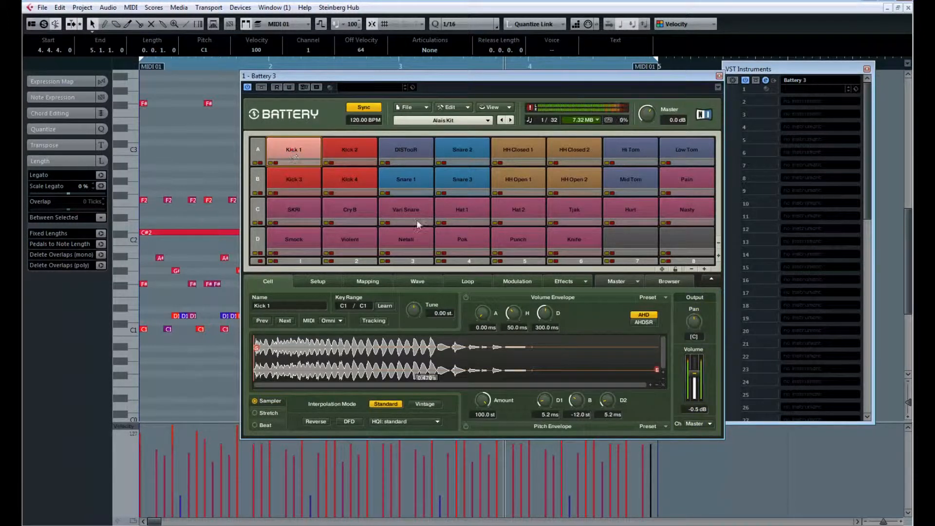
click(711, 426)
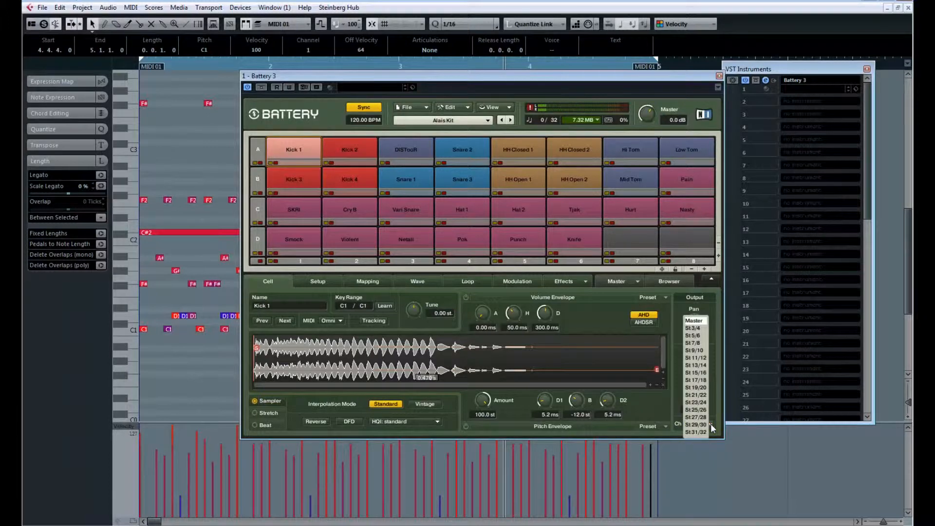
click(701, 328)
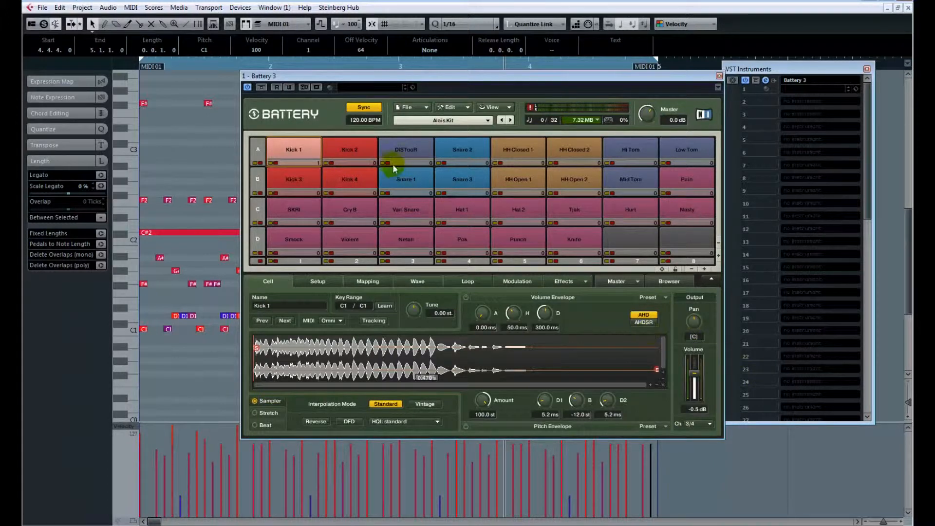
Compare the output channels of Kick 2 and Kick 1, and activate Battery 3's B3 St 3/4 stereo output in the instrument rack
click(370, 151)
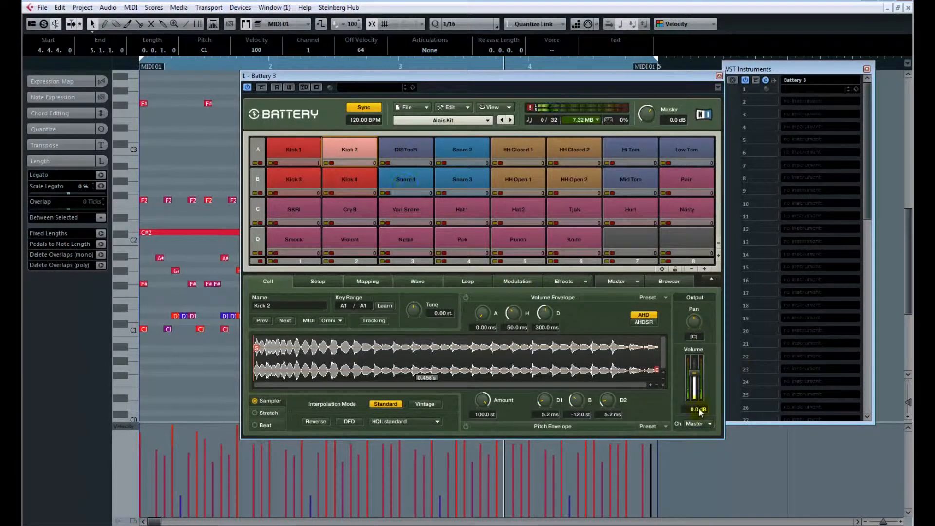
click(288, 149)
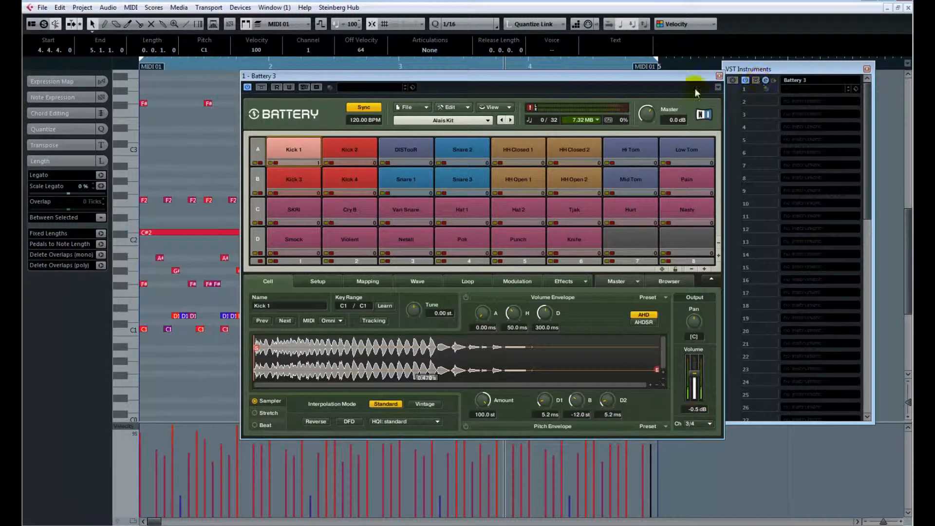
drag(793, 71, 801, 72)
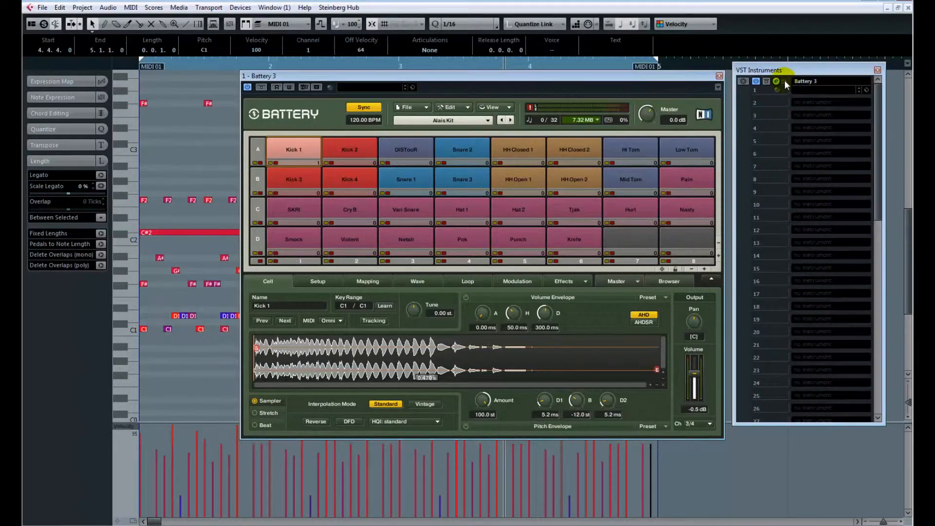
click(785, 81)
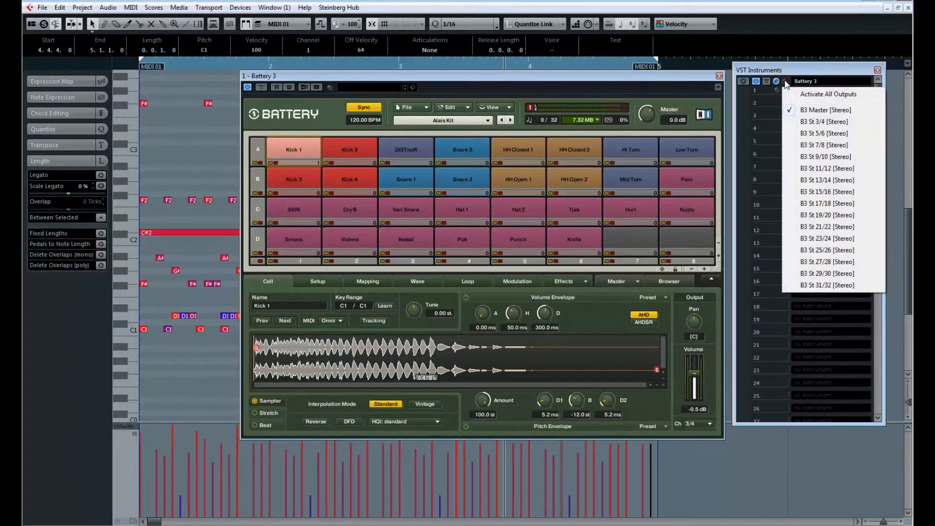
click(817, 118)
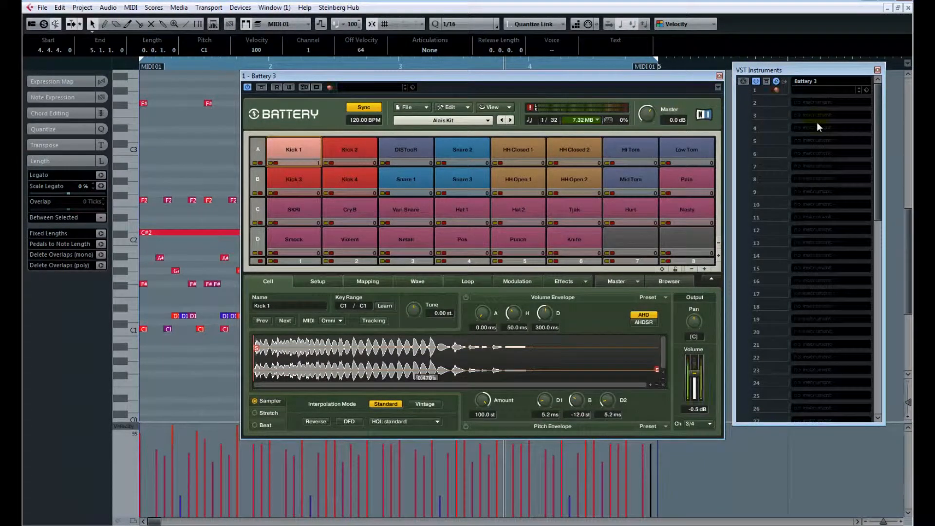
Return to the project view, uncover the track list and inspect the Battery 3 and B3 Master tracks, ending with MIDI 01 selected
click(888, 8)
drag(405, 77, 655, 84)
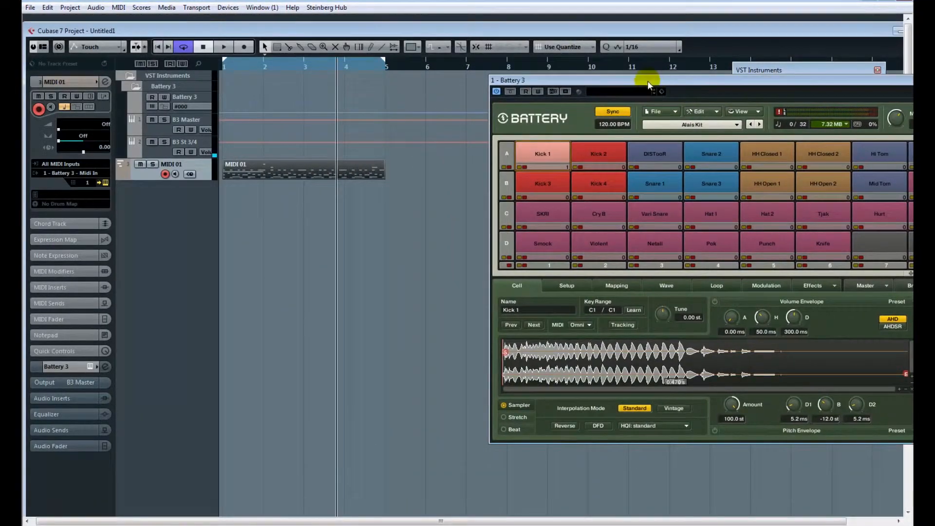
click(175, 82)
click(190, 100)
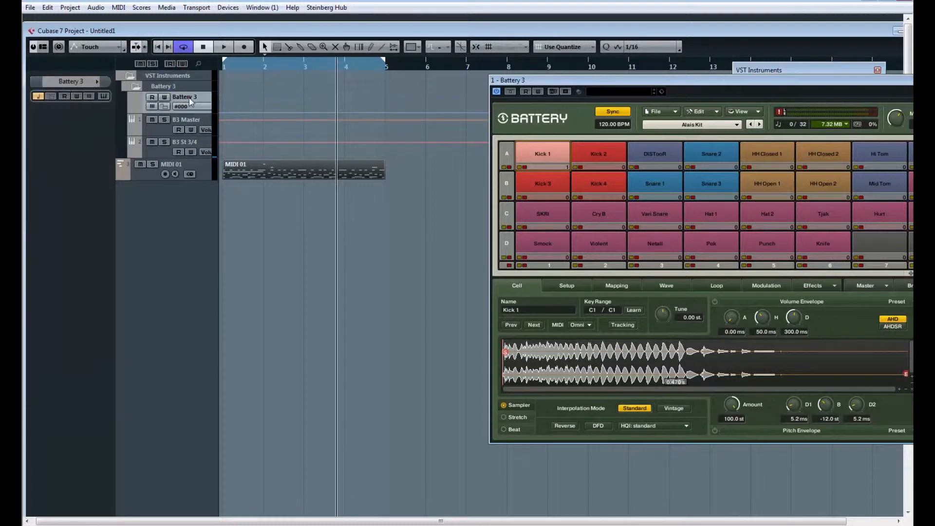
click(197, 122)
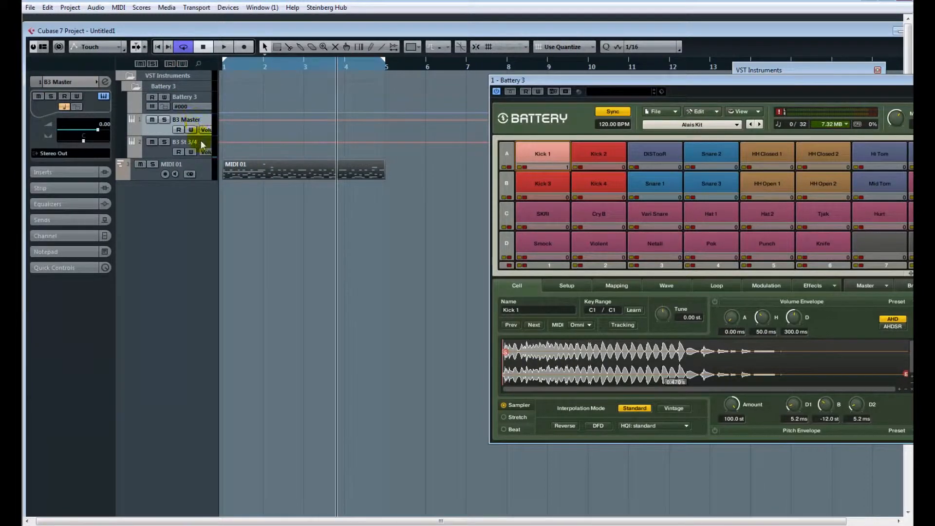
click(184, 168)
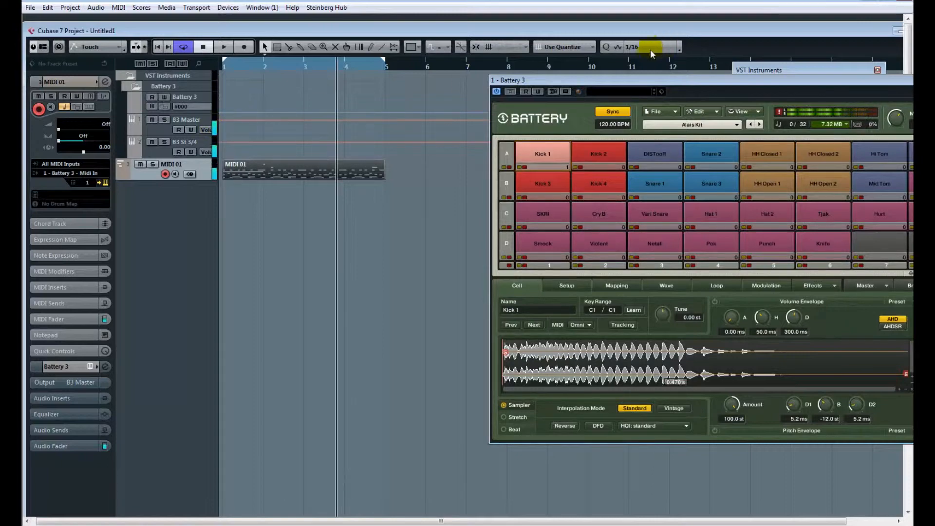
Bring the full Battery 3 window back into view and route the Kick 1 cell's output channel to Master
drag(629, 78, 463, 71)
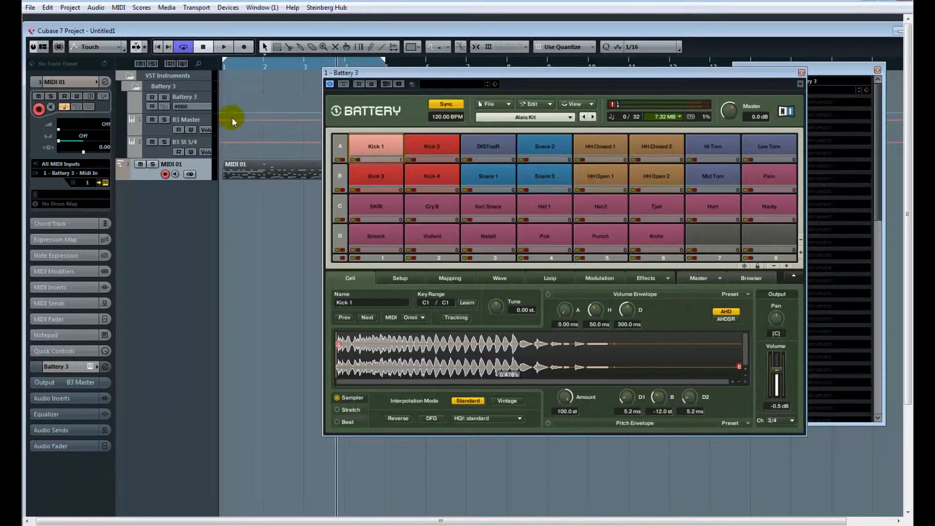
drag(653, 73, 520, 76)
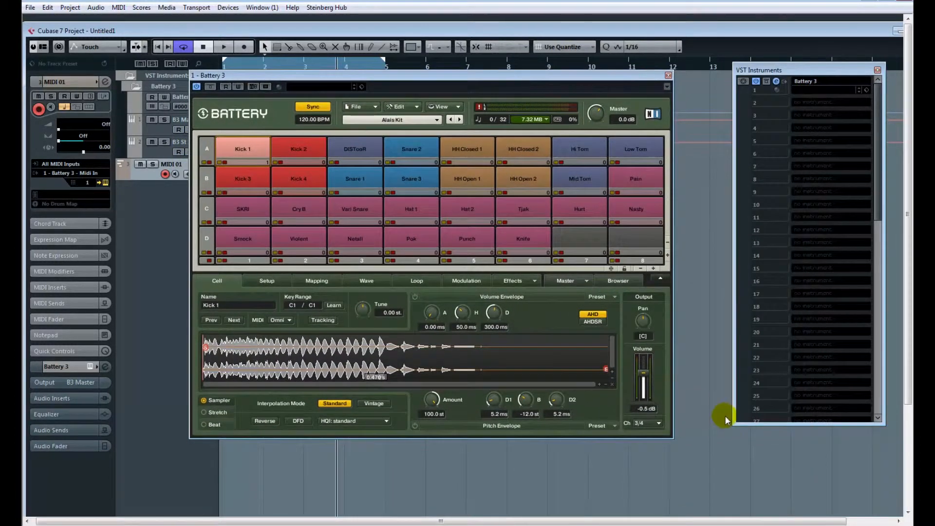
click(657, 423)
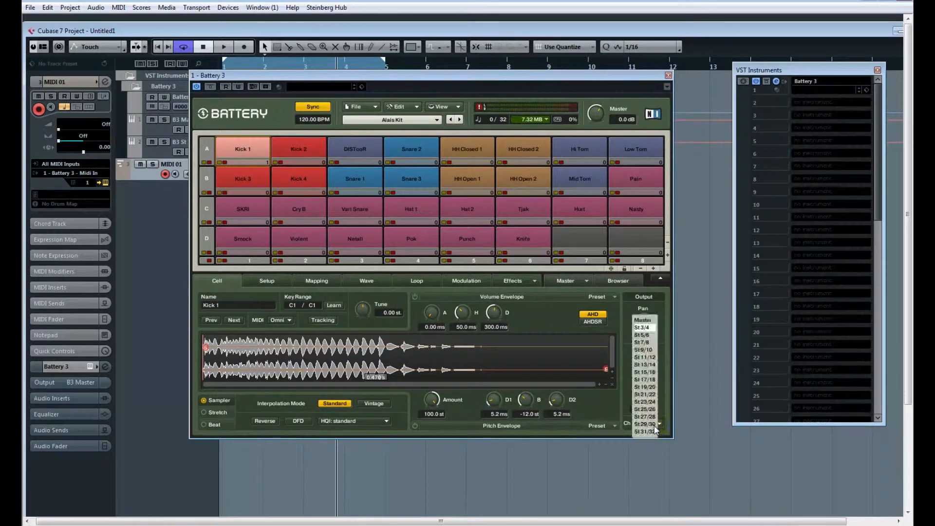
click(643, 320)
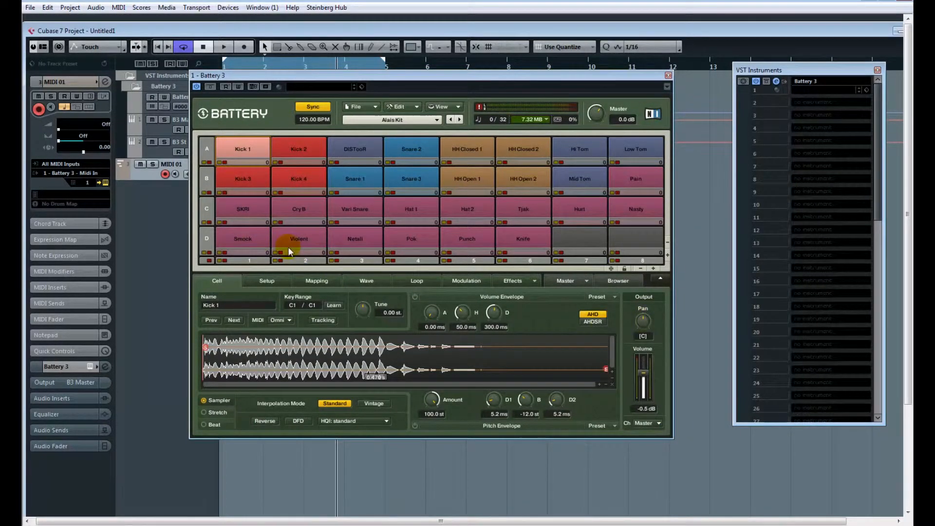
Audition the Kick 2 and DISTooR cells and tune DISTooR to -3.00 semitones
click(319, 154)
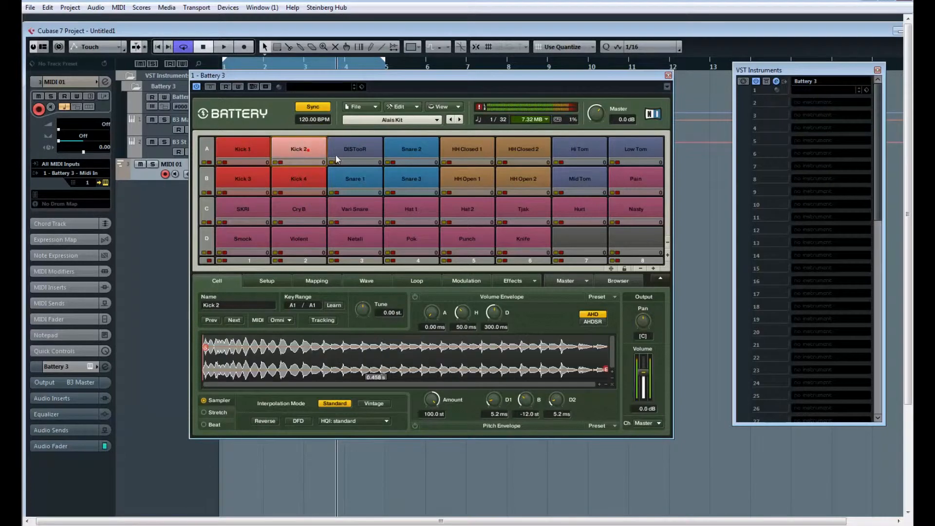
click(349, 154)
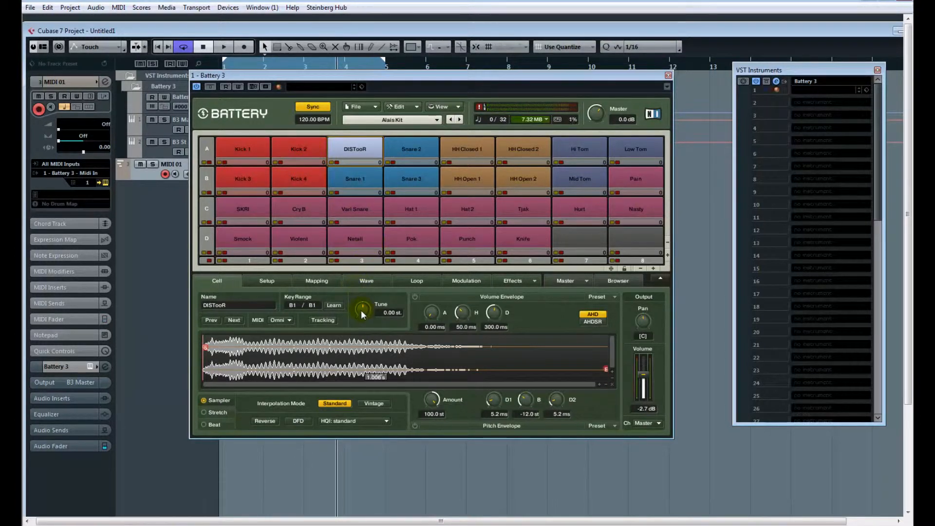
drag(361, 310, 361, 315)
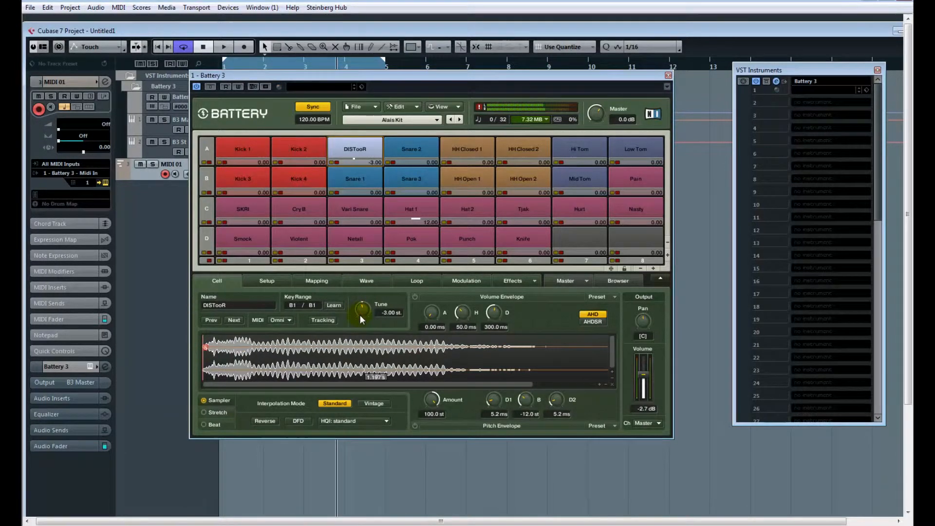
Try tuning the Kick 2 cell to -6.00 and 3.00 semitones, and return it to 0.00
click(311, 145)
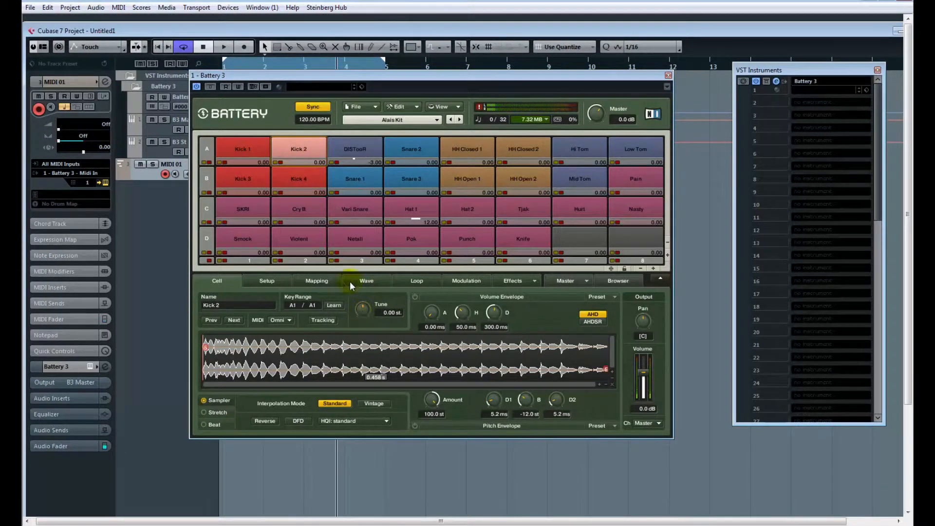
click(301, 152)
drag(363, 309, 363, 317)
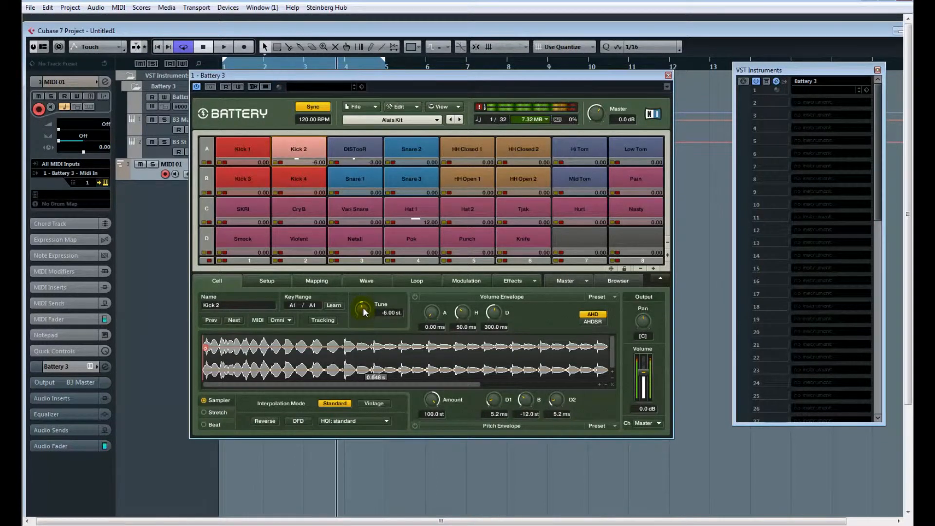
drag(365, 311, 364, 302)
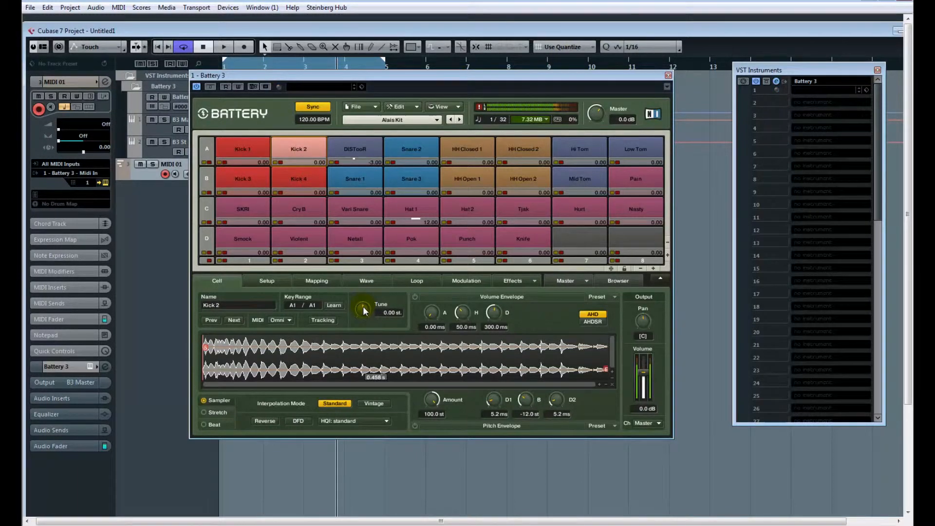
scroll(363, 306, up, 3)
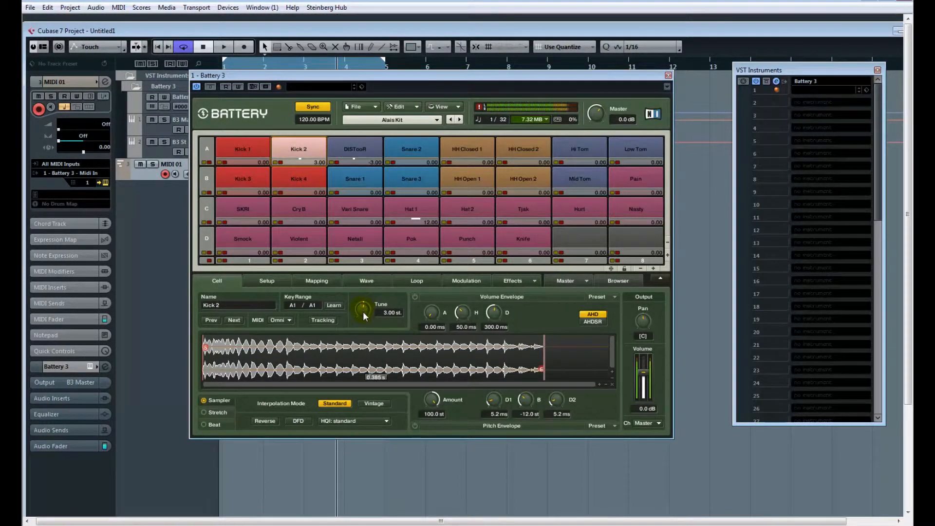
drag(363, 311, 361, 317)
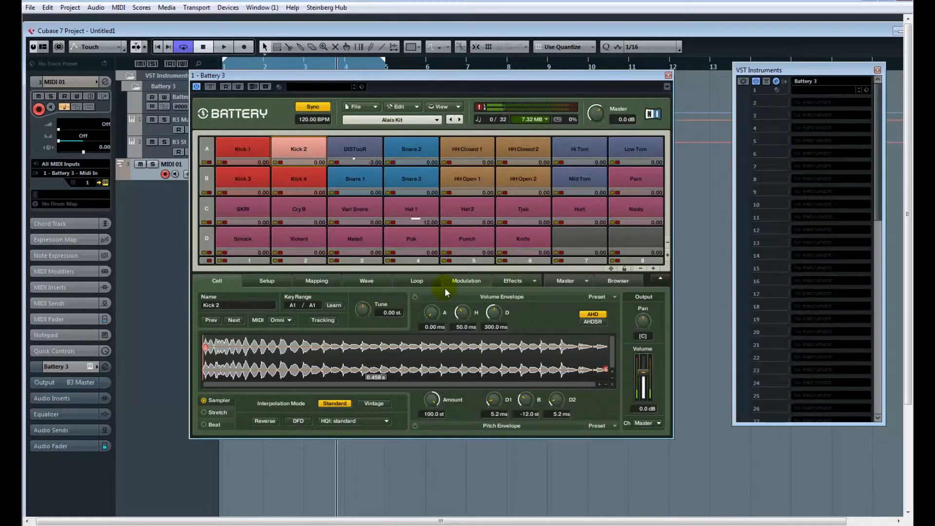
Try Kick 2's volume envelope with attacks of 88.5 ms and 291.5 ms, reset the attack to 0.00 ms and disable the envelope
click(414, 297)
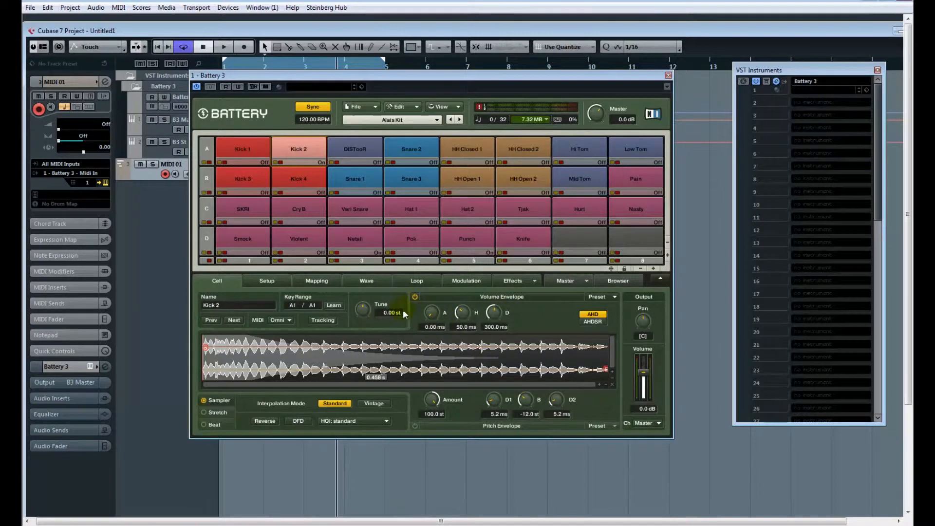
click(517, 255)
drag(434, 315, 444, 265)
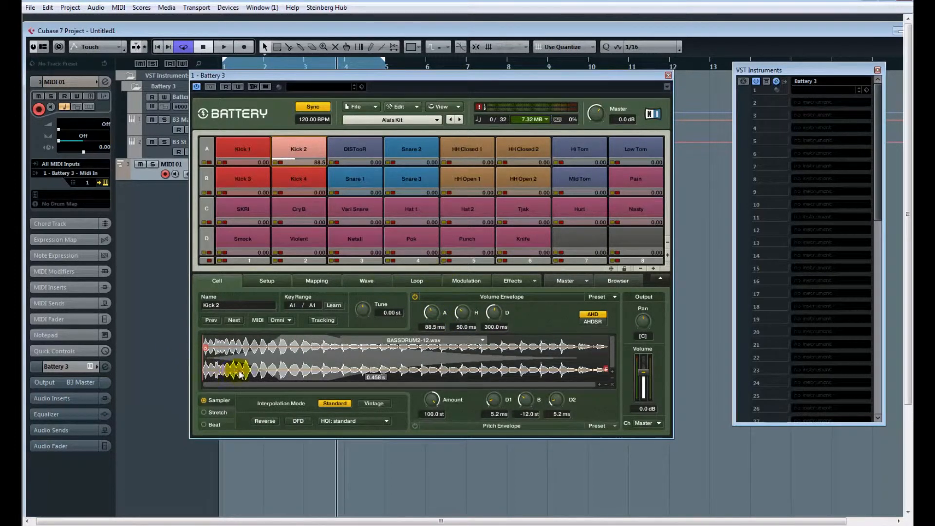
click(287, 359)
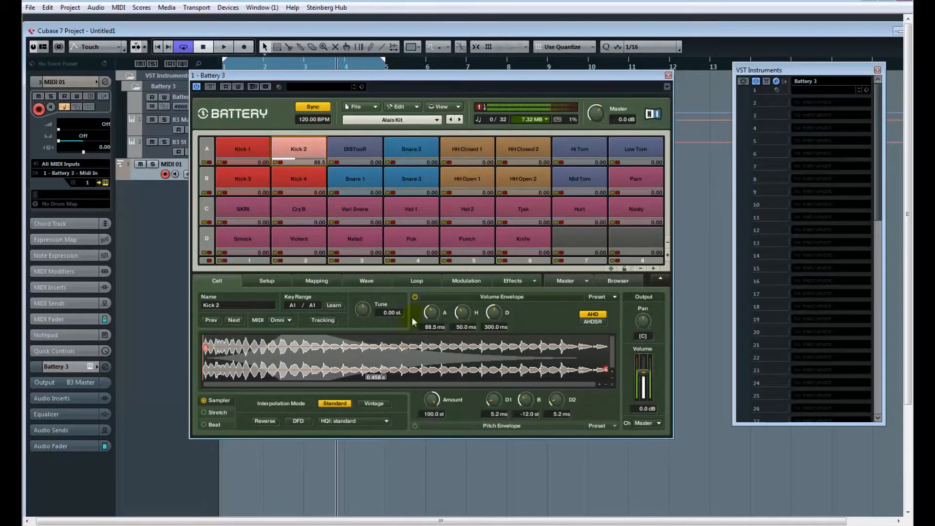
drag(435, 311, 438, 291)
click(436, 343)
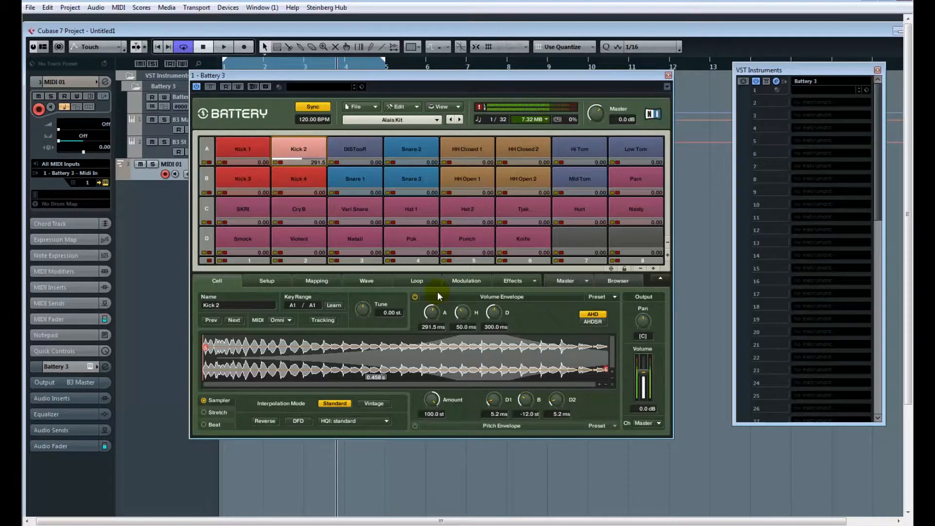
drag(438, 292, 420, 362)
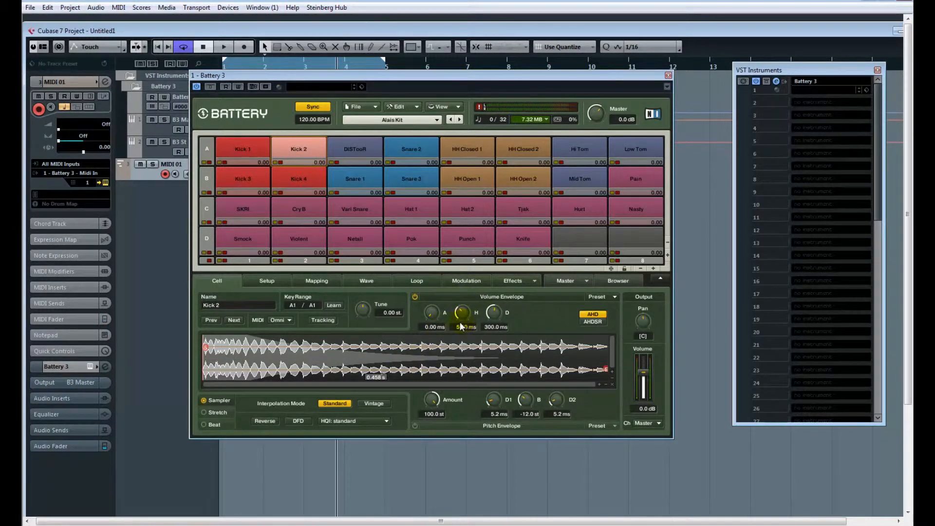
click(415, 296)
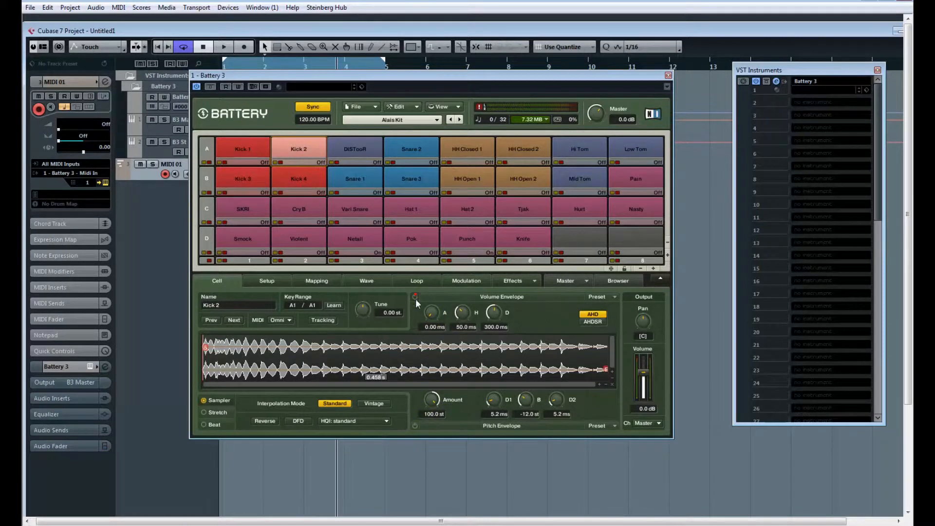
Try Kick 2's pitch envelope with D1 at 126.1 ms, set D1 to 22.1 ms, compare it on and off, and leave it disabled
click(416, 425)
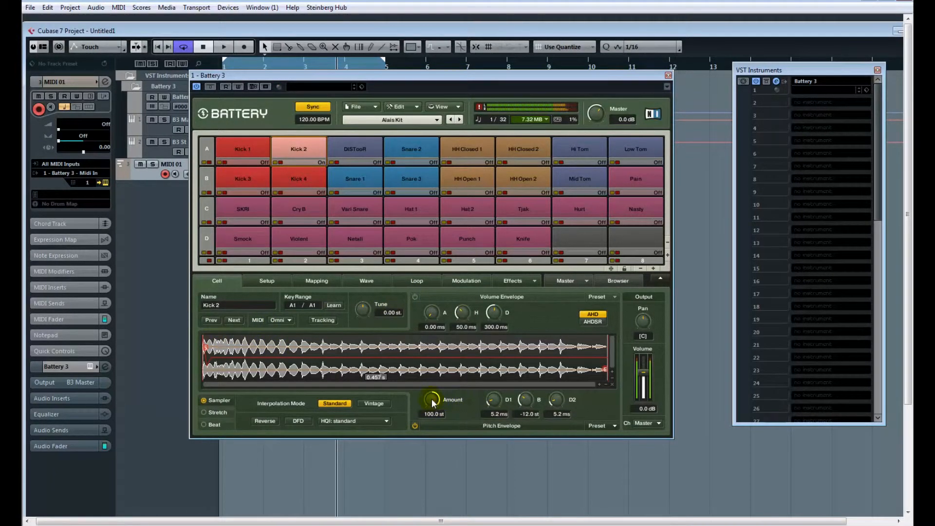
drag(432, 400, 439, 373)
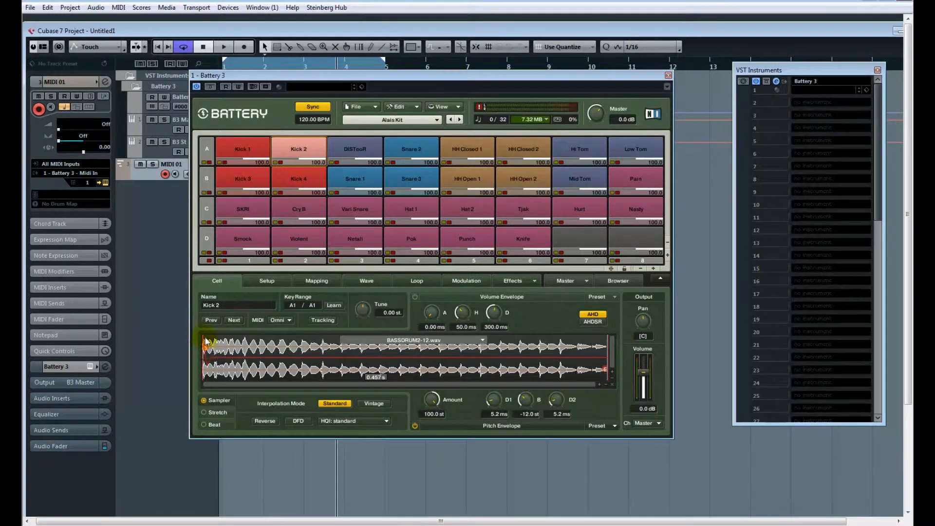
drag(487, 401, 499, 369)
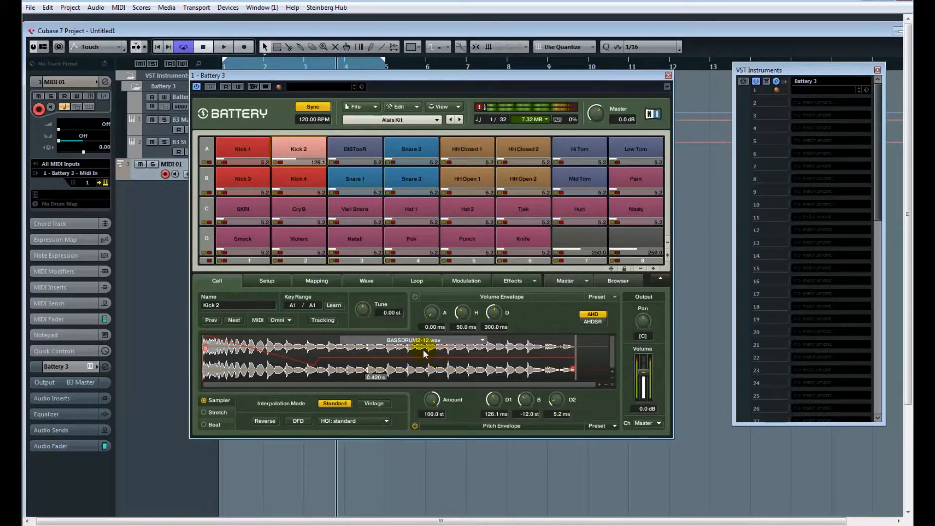
drag(493, 398, 490, 417)
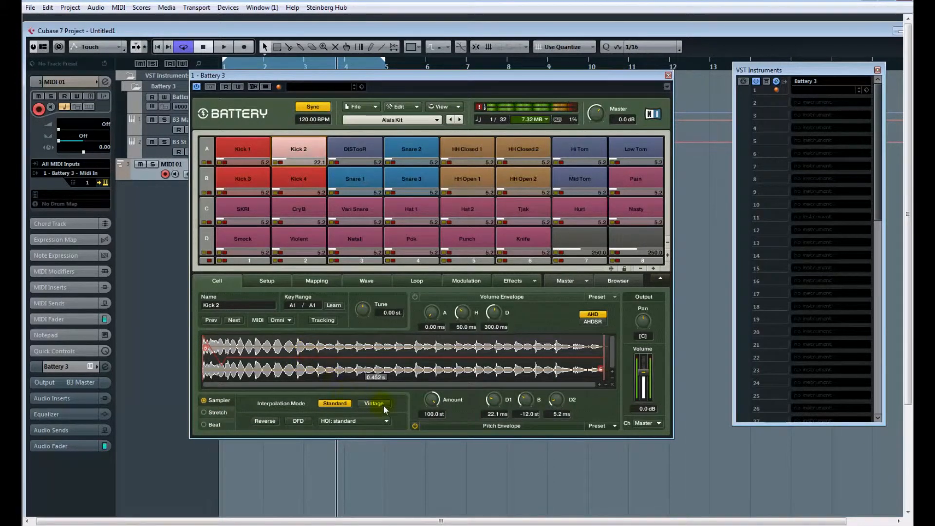
click(415, 425)
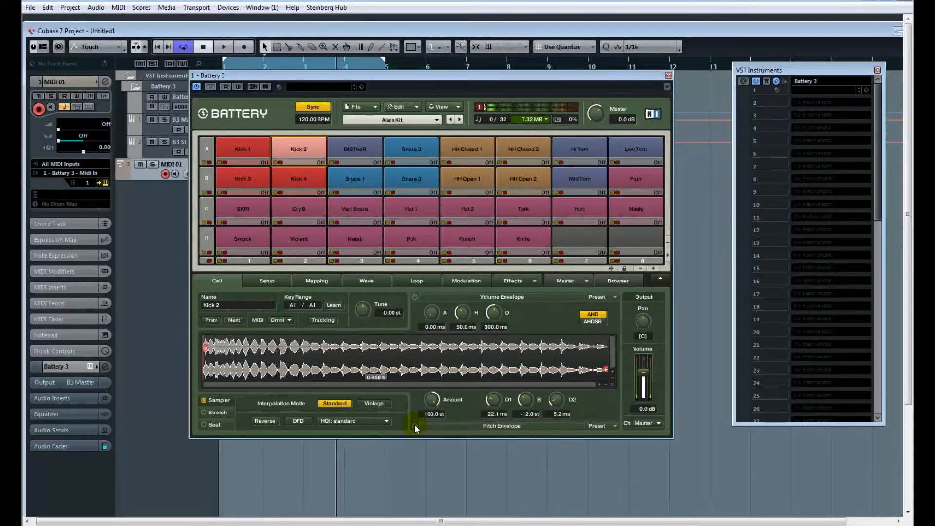
click(414, 425)
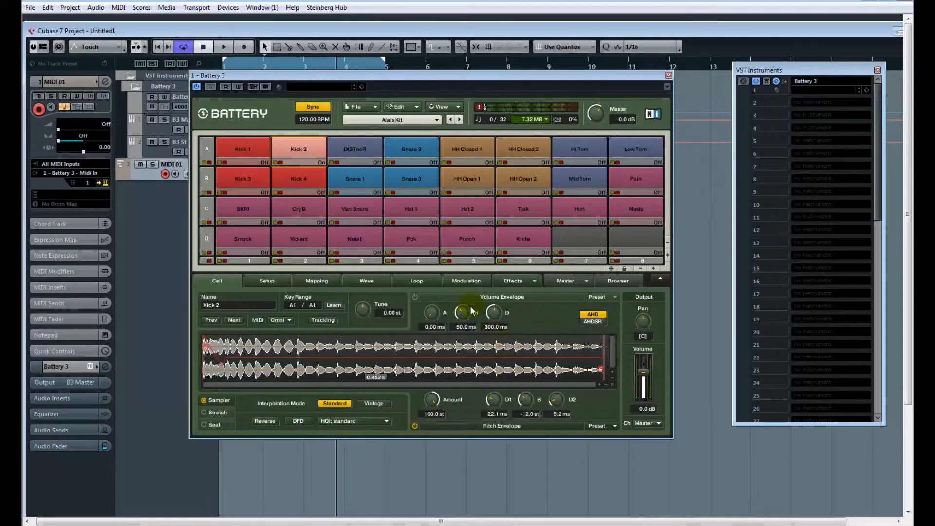
click(413, 425)
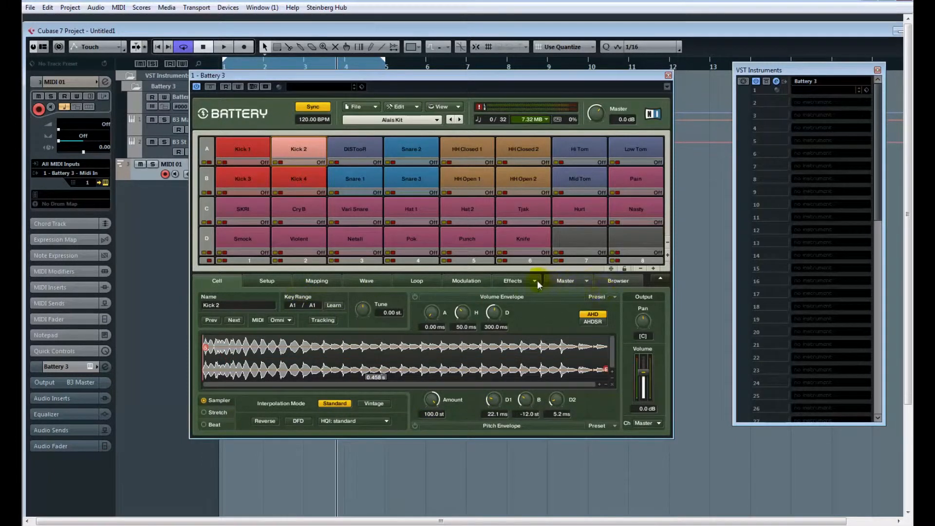
Look through Kick 2's Setup, Mapping, Wave, Loop, Modulation and Effects pages
click(266, 278)
click(317, 280)
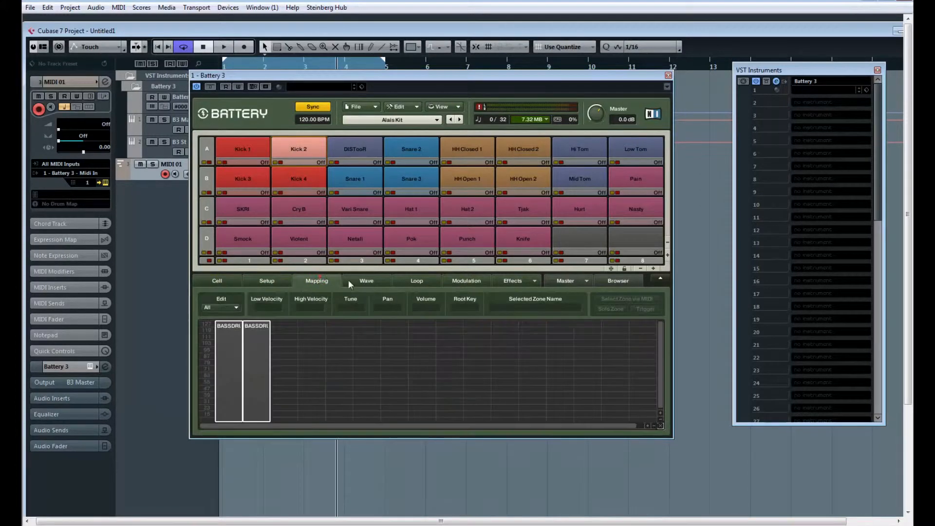
click(367, 280)
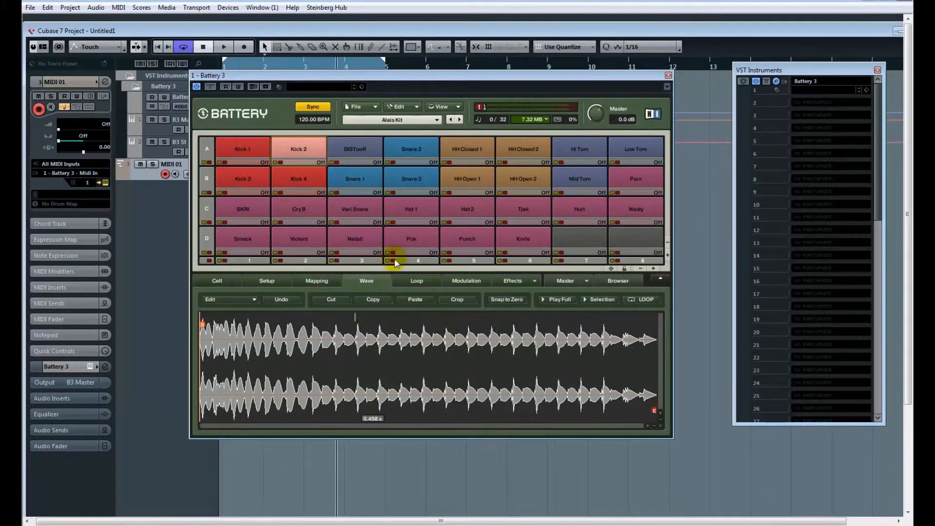
click(268, 280)
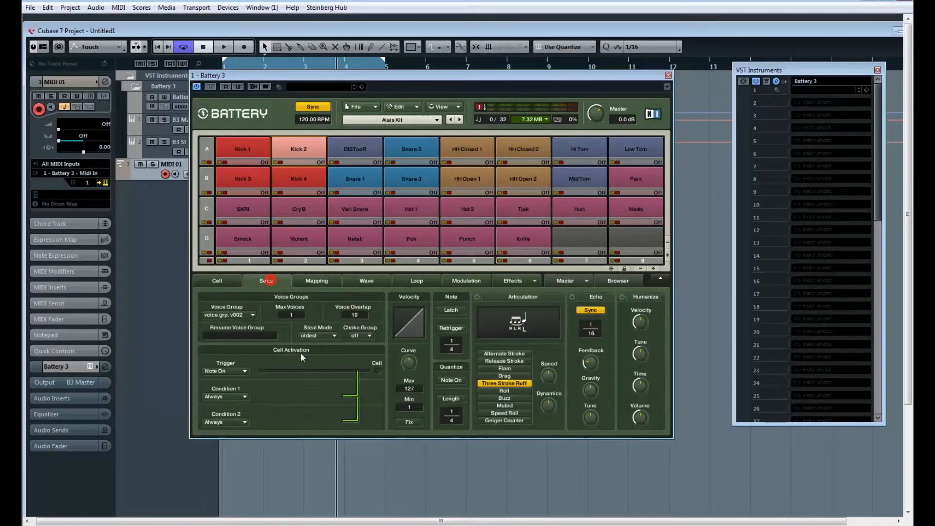
click(326, 279)
click(366, 280)
click(414, 280)
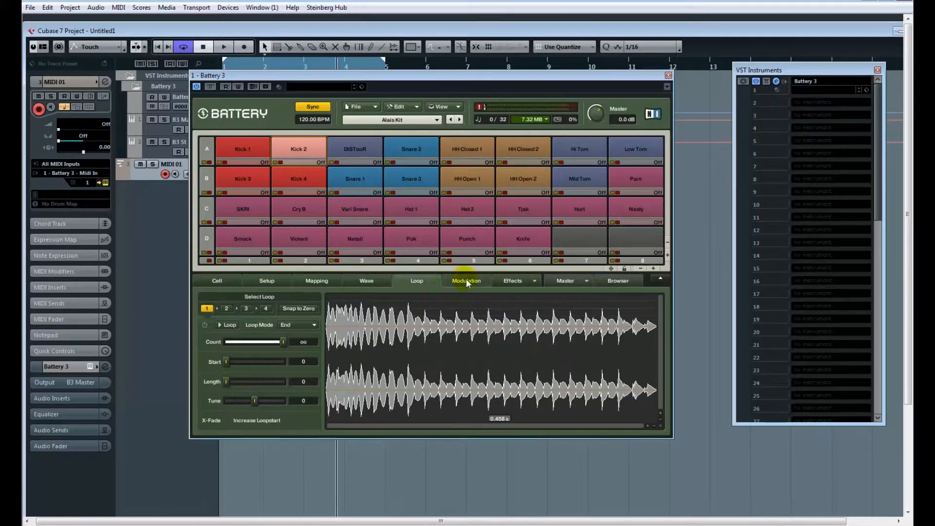
click(467, 281)
click(511, 281)
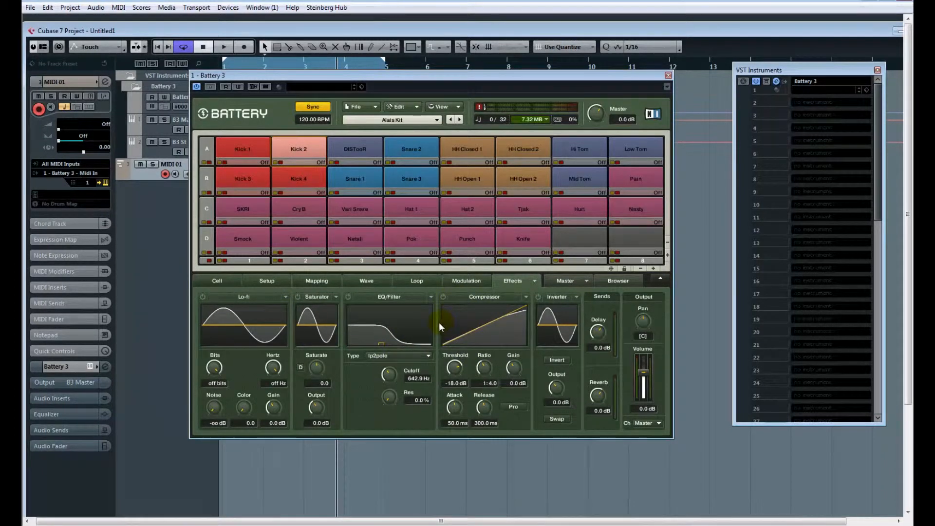
Enable Kick 2's compressor with attack 32.8 ms, threshold -44.3 dB and ratio 1:10.5, try 17.7 dB gain, and settle on 8.8 dB
click(441, 296)
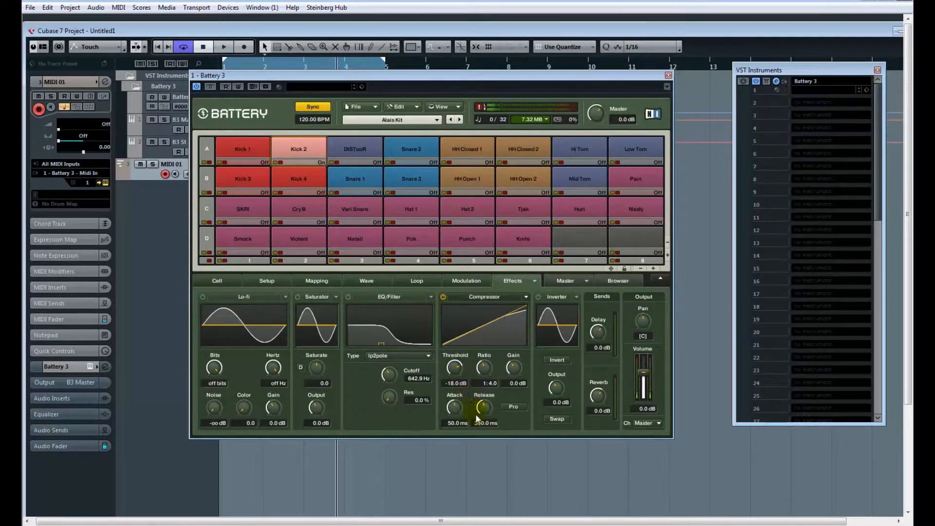
mouse_move(456, 413)
mouse_down()
mouse_move(457, 427)
mouse_move(454, 368)
mouse_move(461, 413)
mouse_up()
drag(485, 372, 488, 334)
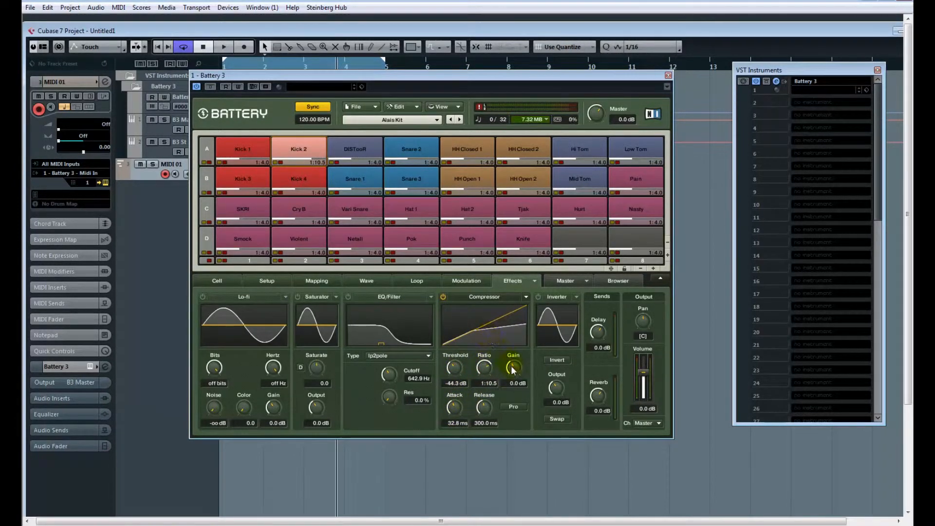
drag(513, 376, 516, 325)
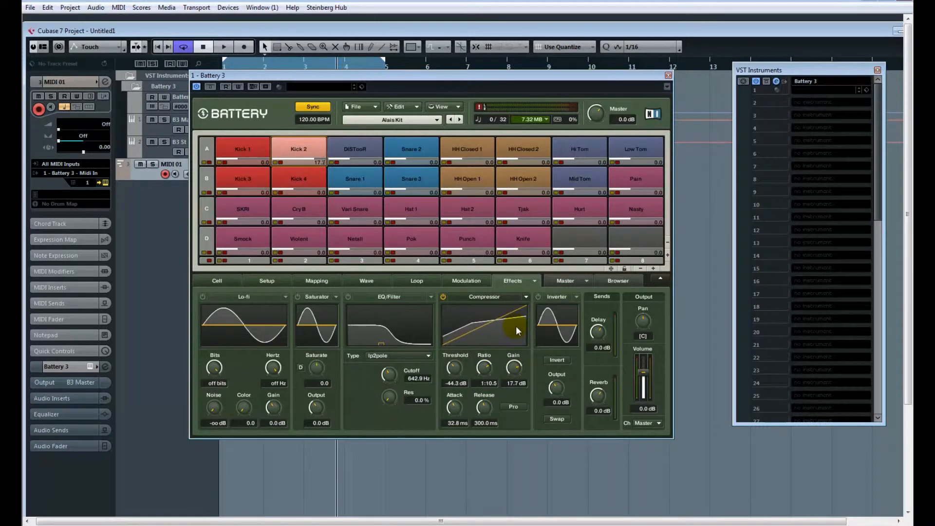
drag(510, 375, 519, 396)
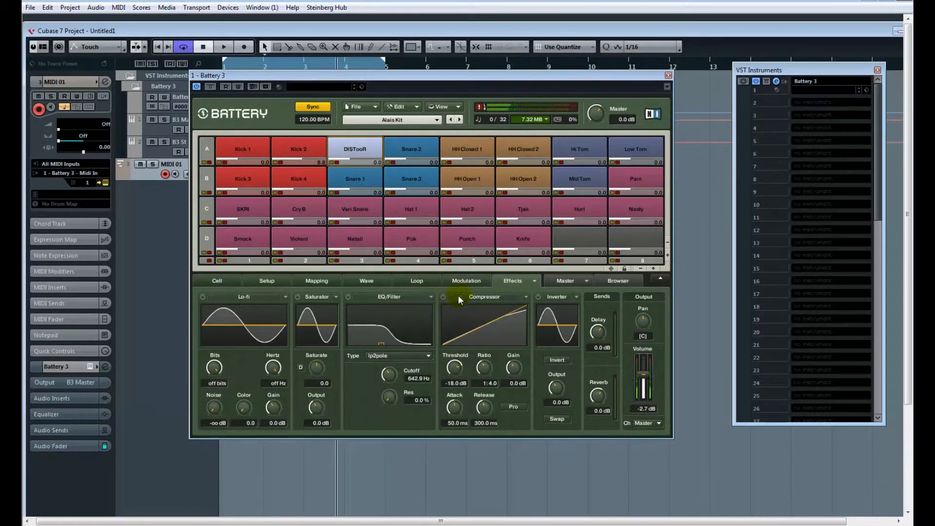
click(300, 153)
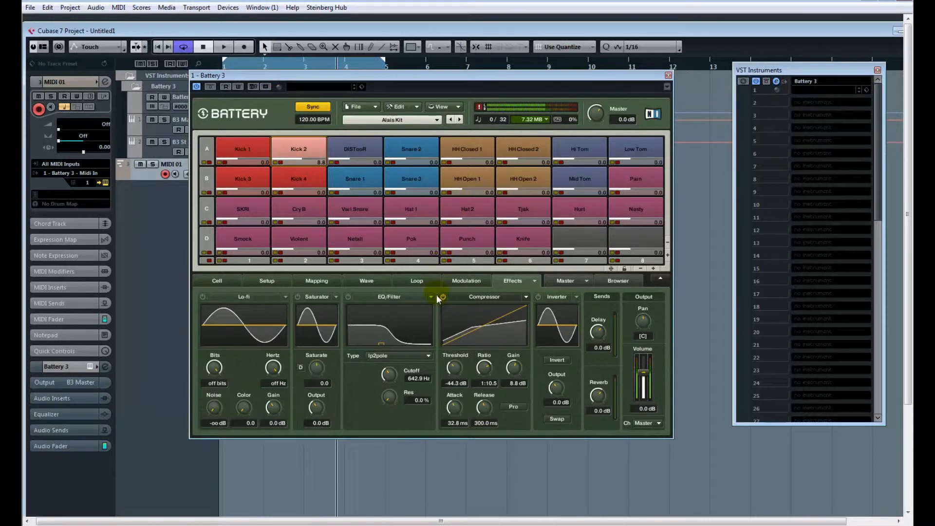
Try Kick 2's lp2pole filter with 63.1% resonance and cutoffs of 3.7 kHz and 1.5 kHz, and disable the filter
click(347, 297)
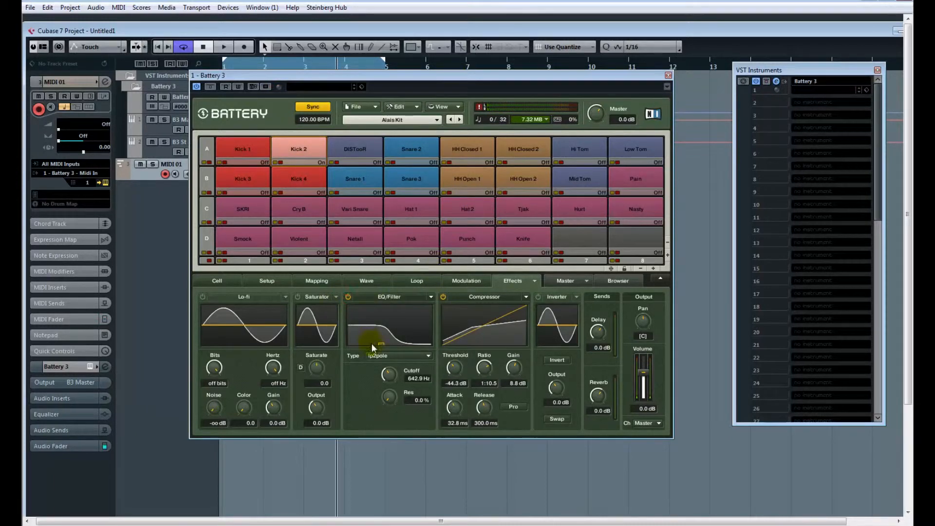
drag(388, 402, 393, 327)
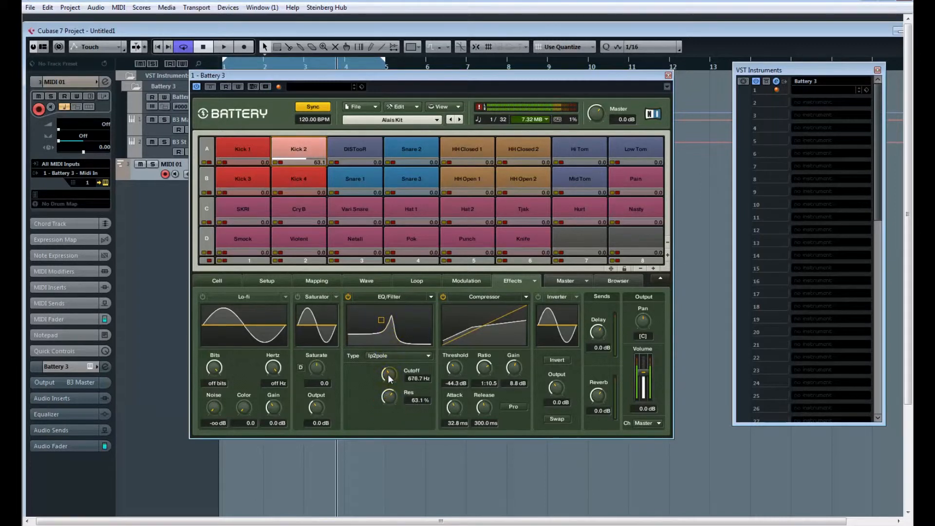
drag(387, 374, 396, 342)
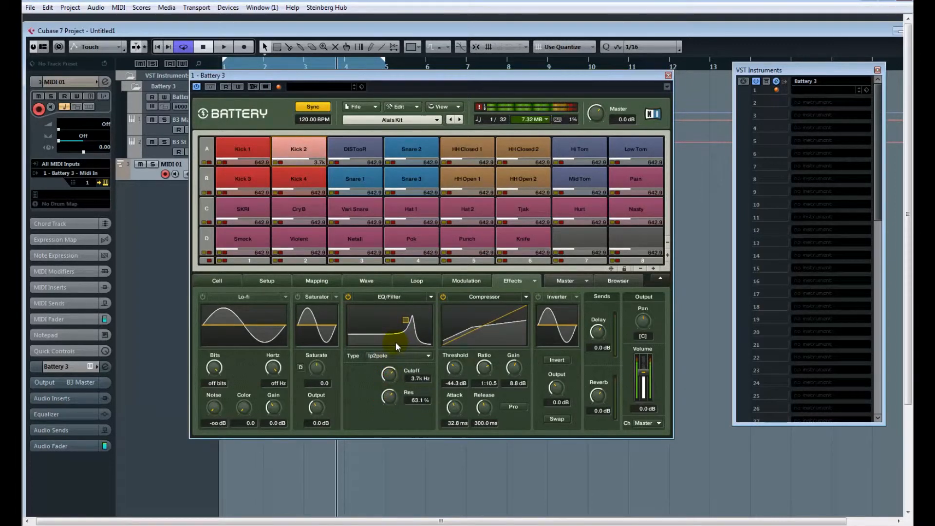
drag(388, 375, 388, 407)
click(348, 298)
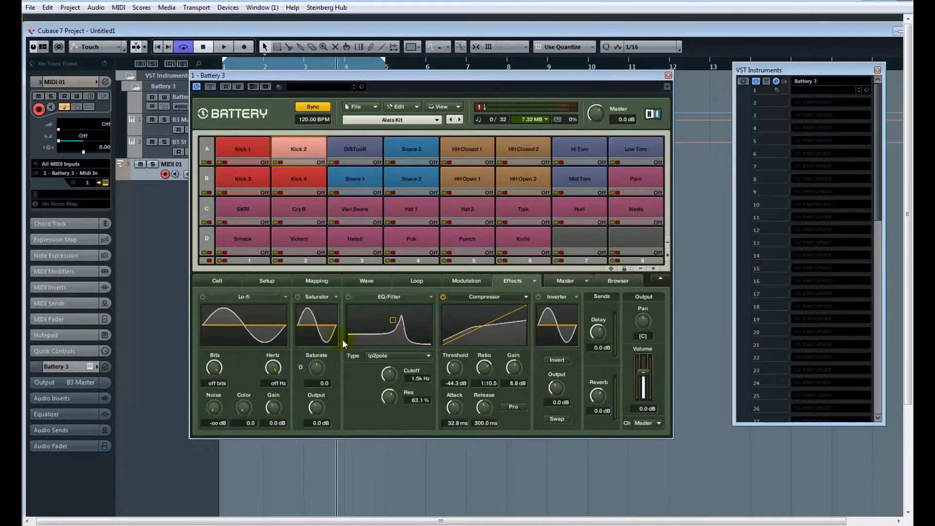
Try Kick 2's Lo-fi effect at 1.7 bits and with -3.3 dB noise, reset both settings and disable the effect
click(203, 298)
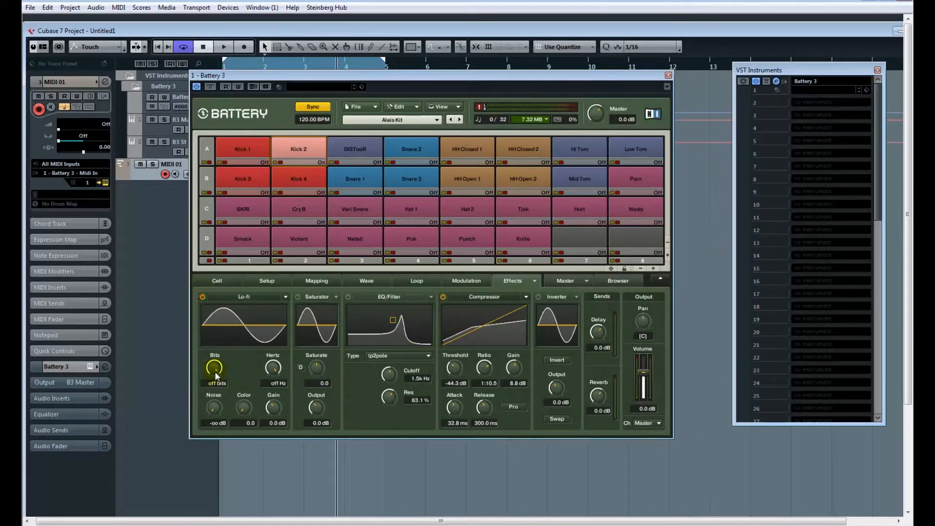
drag(215, 371, 221, 473)
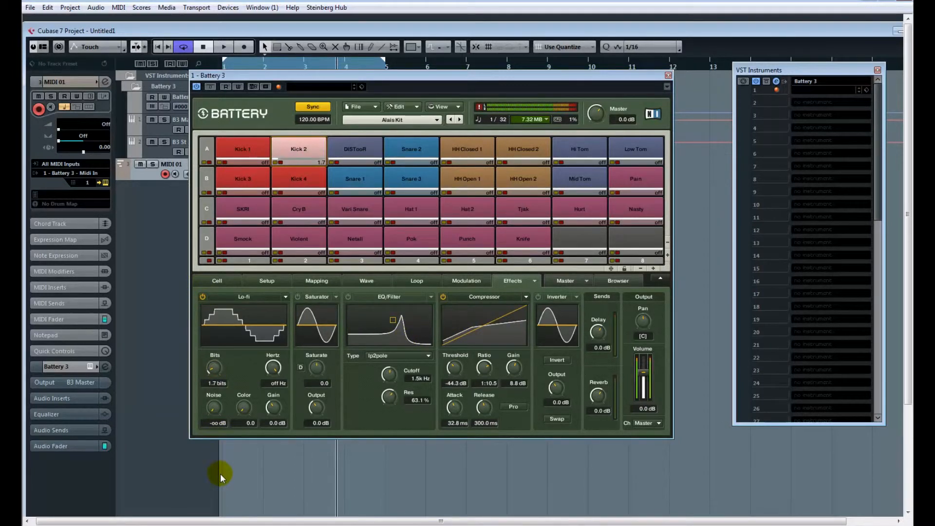
drag(211, 371, 236, 267)
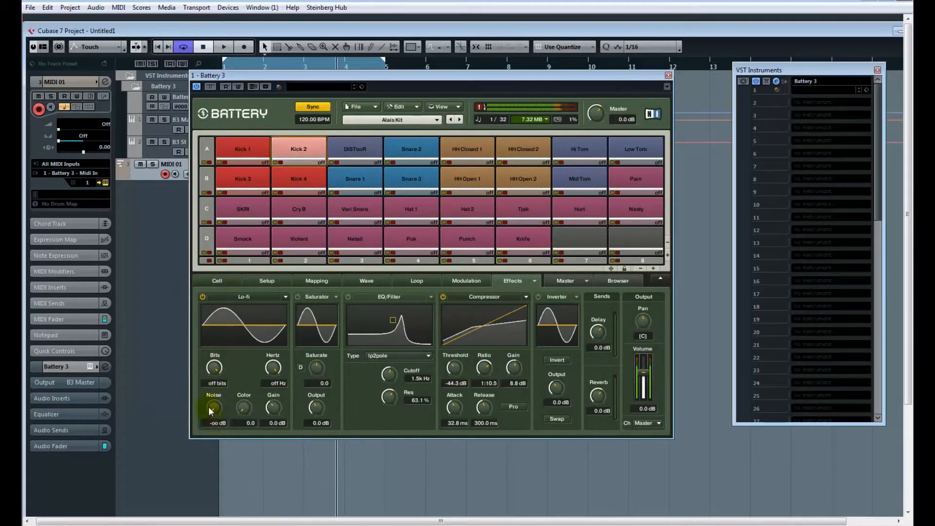
drag(213, 407, 232, 310)
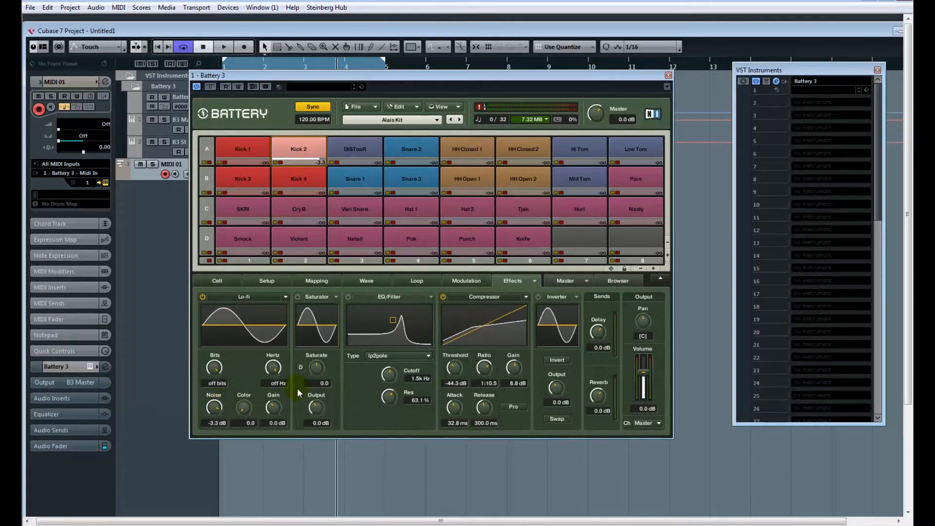
drag(220, 404, 220, 429)
click(203, 296)
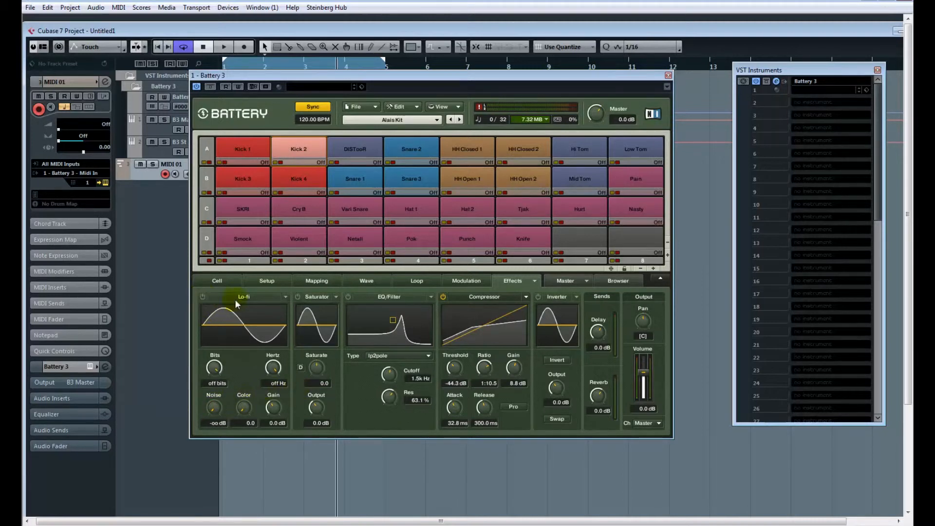
Try the saturator on the Kick 2 cell and switch it off again
click(298, 296)
mouse_move(324, 368)
mouse_down()
mouse_move(325, 318)
mouse_move(319, 368)
mouse_up()
click(298, 297)
Replace the Netall cell's samples with MUB2 Clap & Snare 002.wav from the sample browser and audition the cell
click(624, 281)
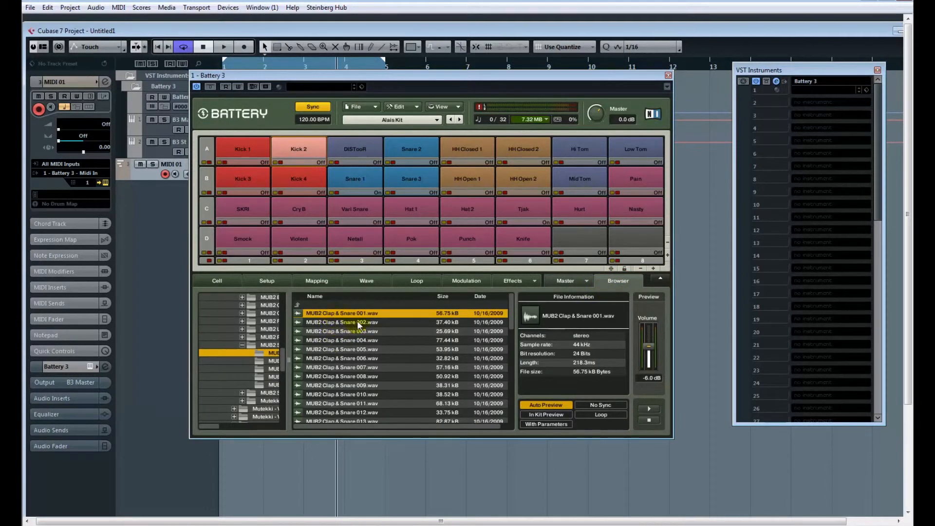
click(326, 322)
drag(302, 323, 368, 239)
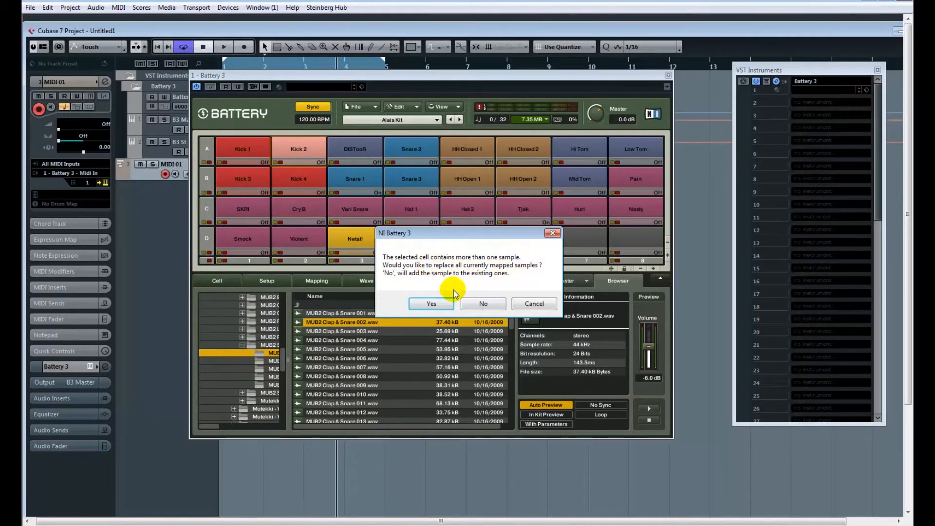
click(442, 303)
click(365, 237)
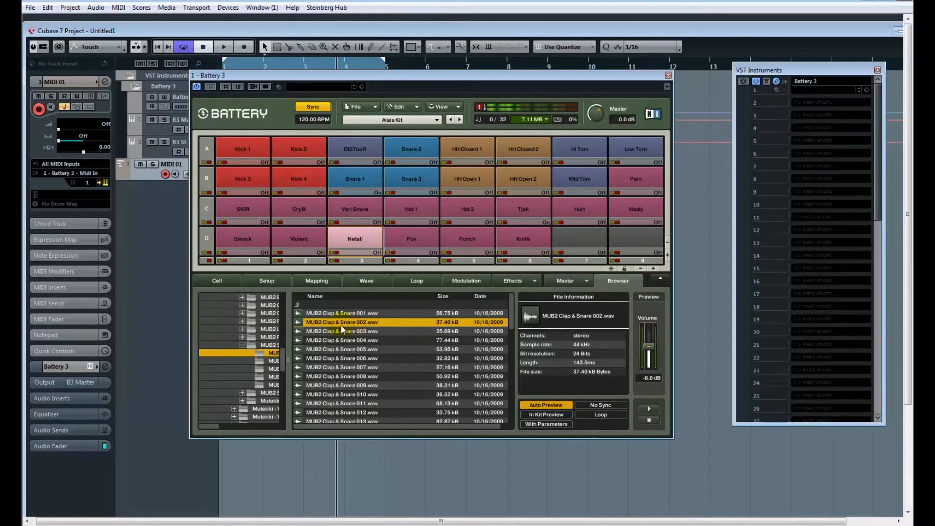
click(357, 244)
Use MIDI learn to assign the Netall cell's key range to F#3
click(207, 280)
click(362, 236)
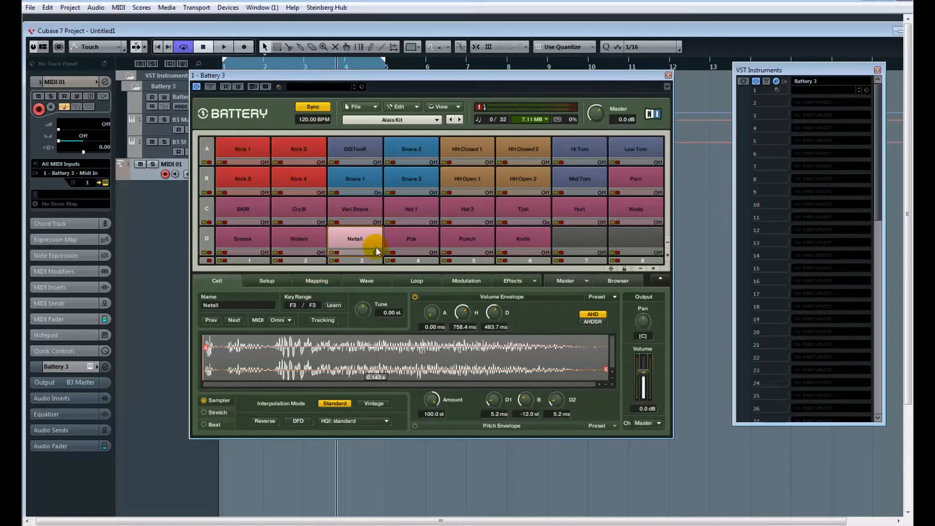
click(334, 306)
drag(457, 75, 448, 83)
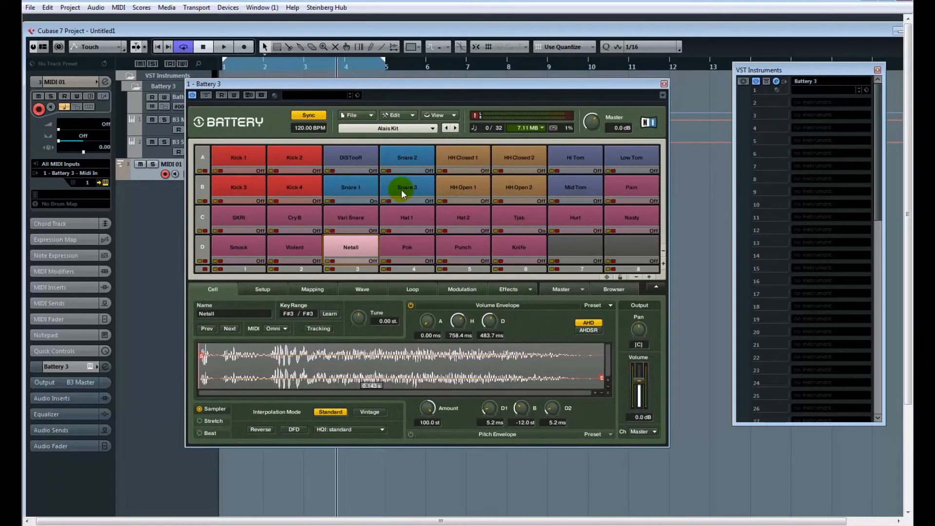
Review the available kit categories, the sample browser, and the Netall cell's main and effects pages
click(420, 130)
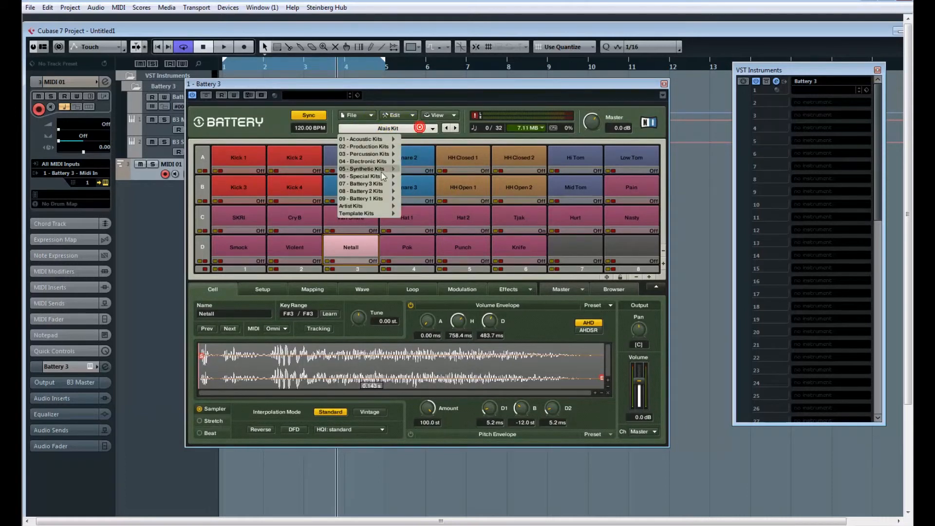
click(432, 98)
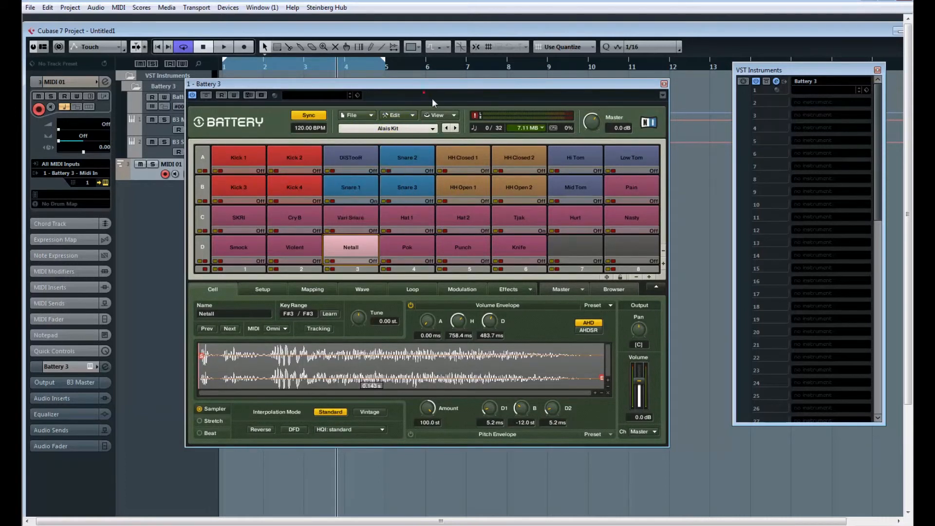
click(620, 293)
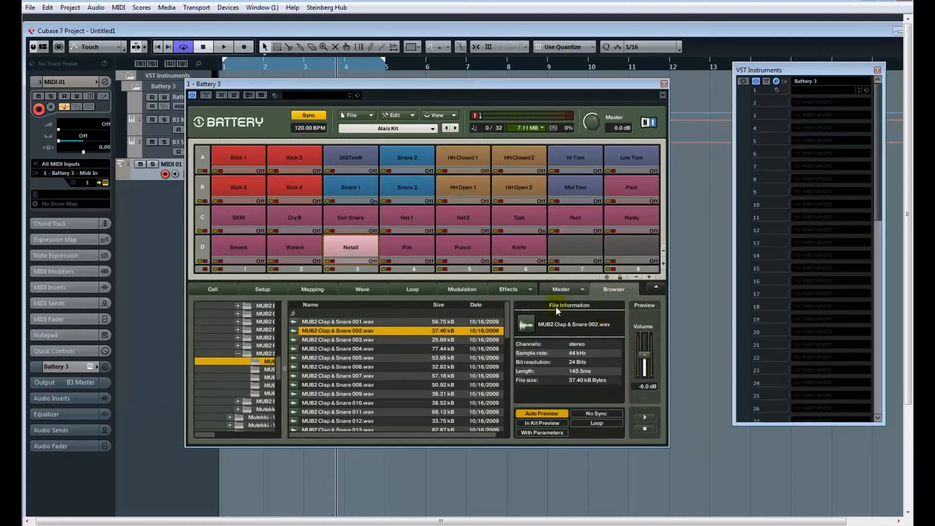
click(208, 290)
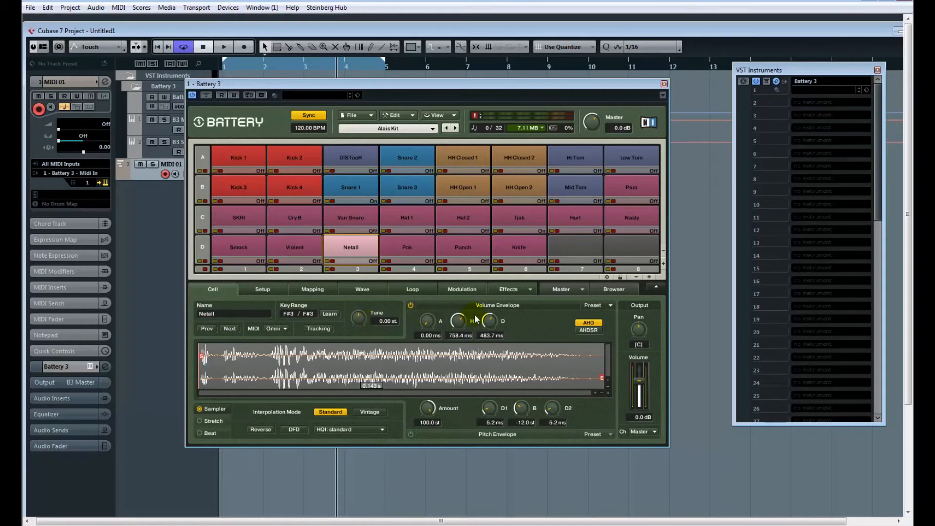
click(512, 291)
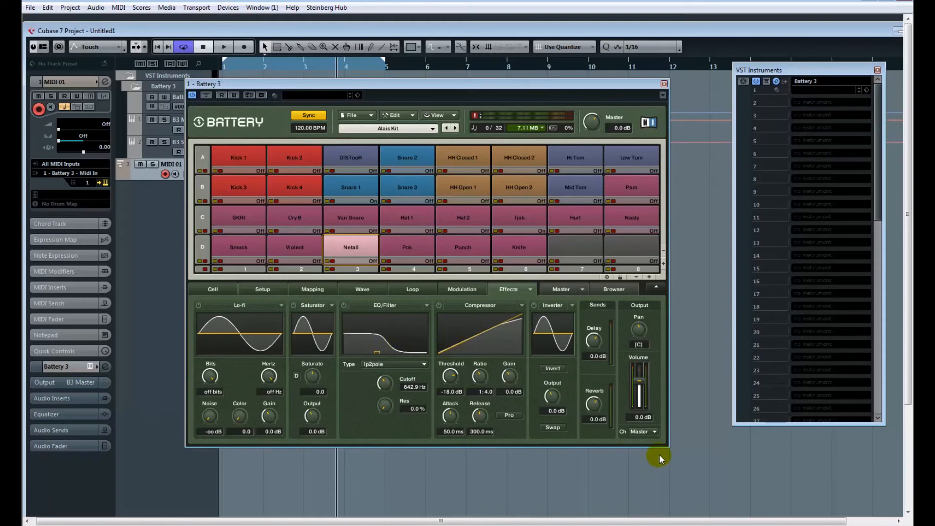
Check the Netall cell's output choices, keeping Master, and examine which Battery 3 stereo outputs can be activated in Cubase
click(651, 431)
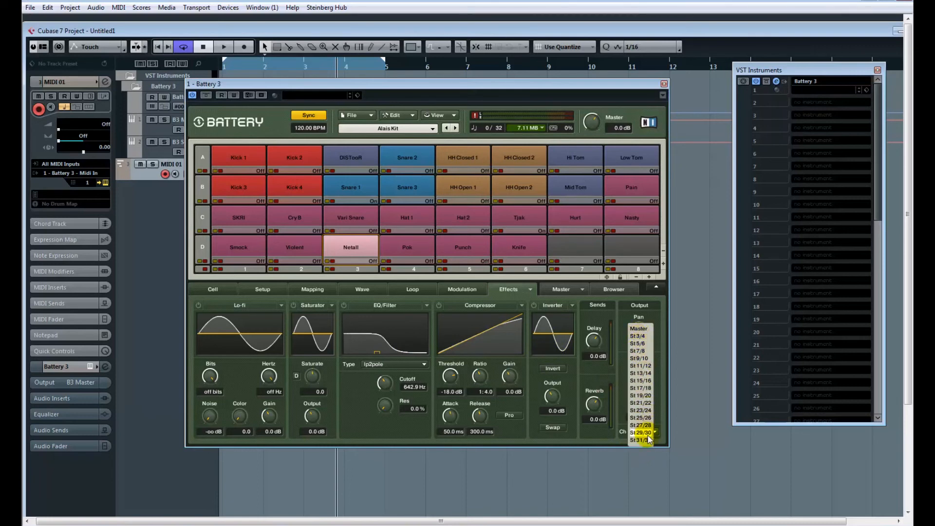
click(639, 328)
click(785, 82)
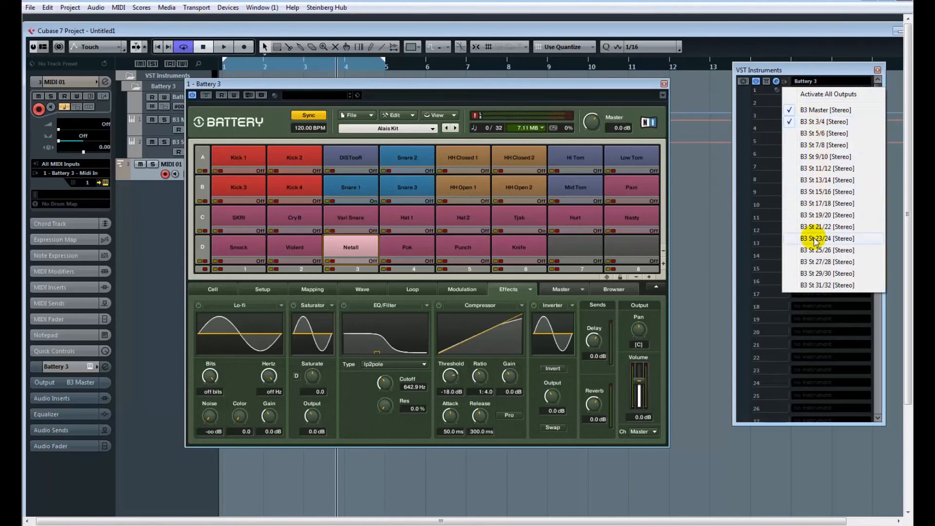
click(599, 86)
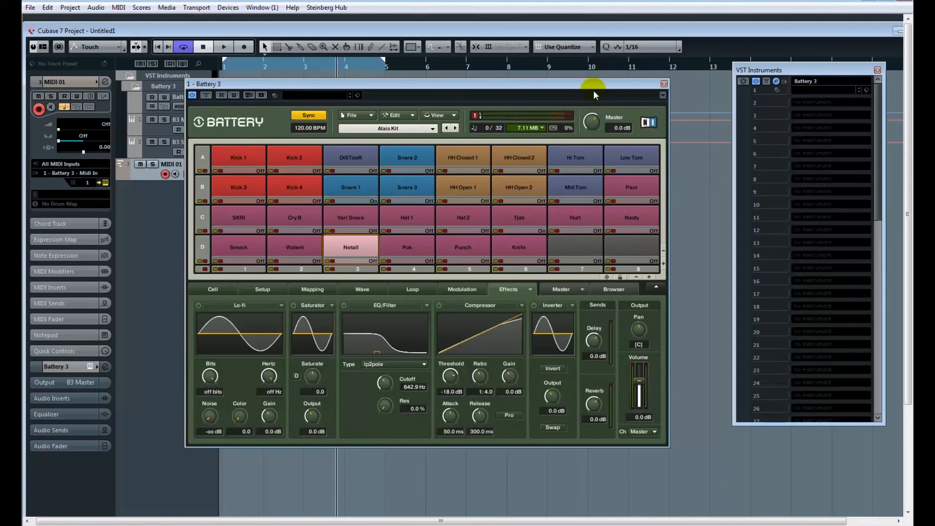
drag(578, 86, 601, 92)
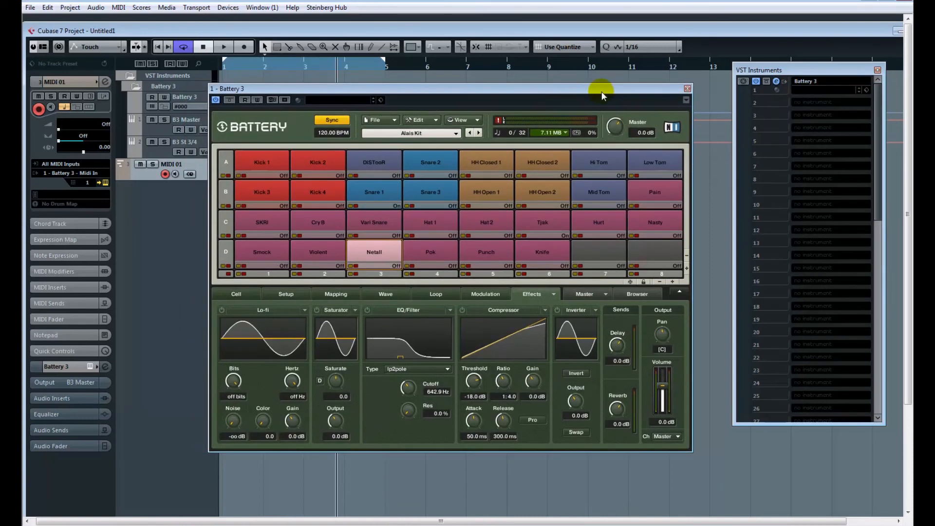